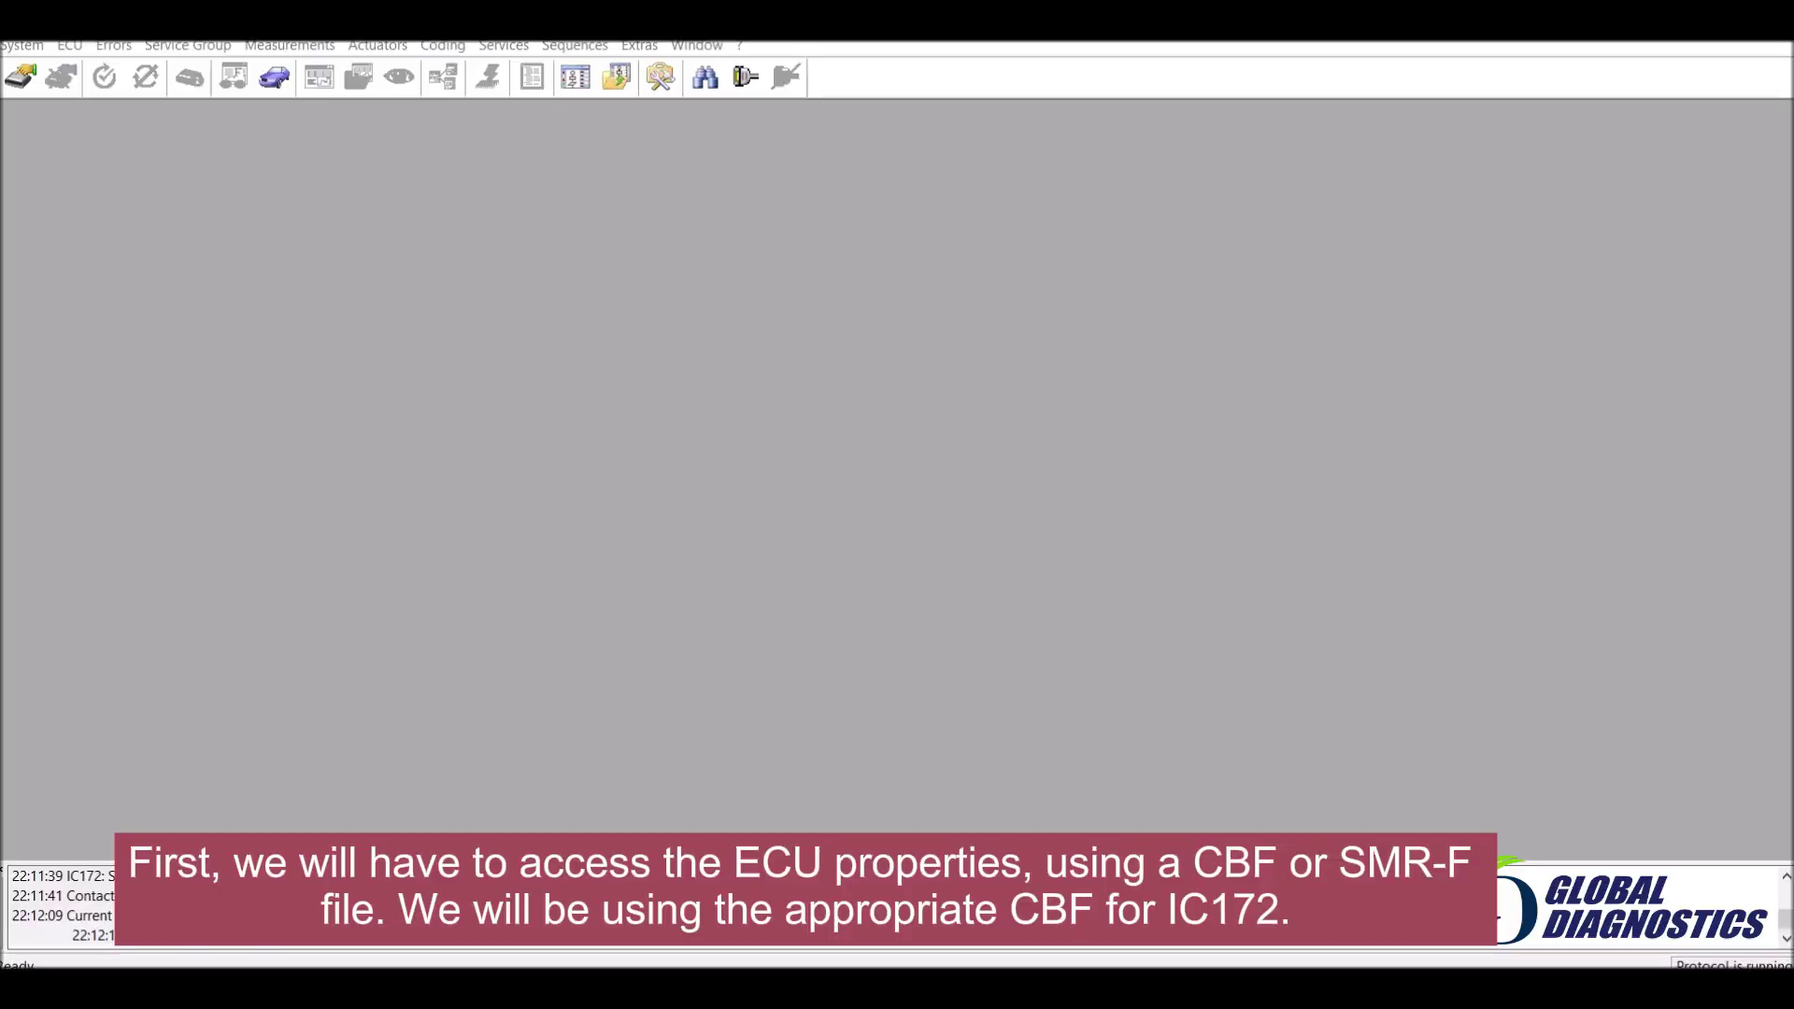
# - Open the IC172 system from System Selection so its CBF loads over HSCAN
pyautogui.click(22, 75)
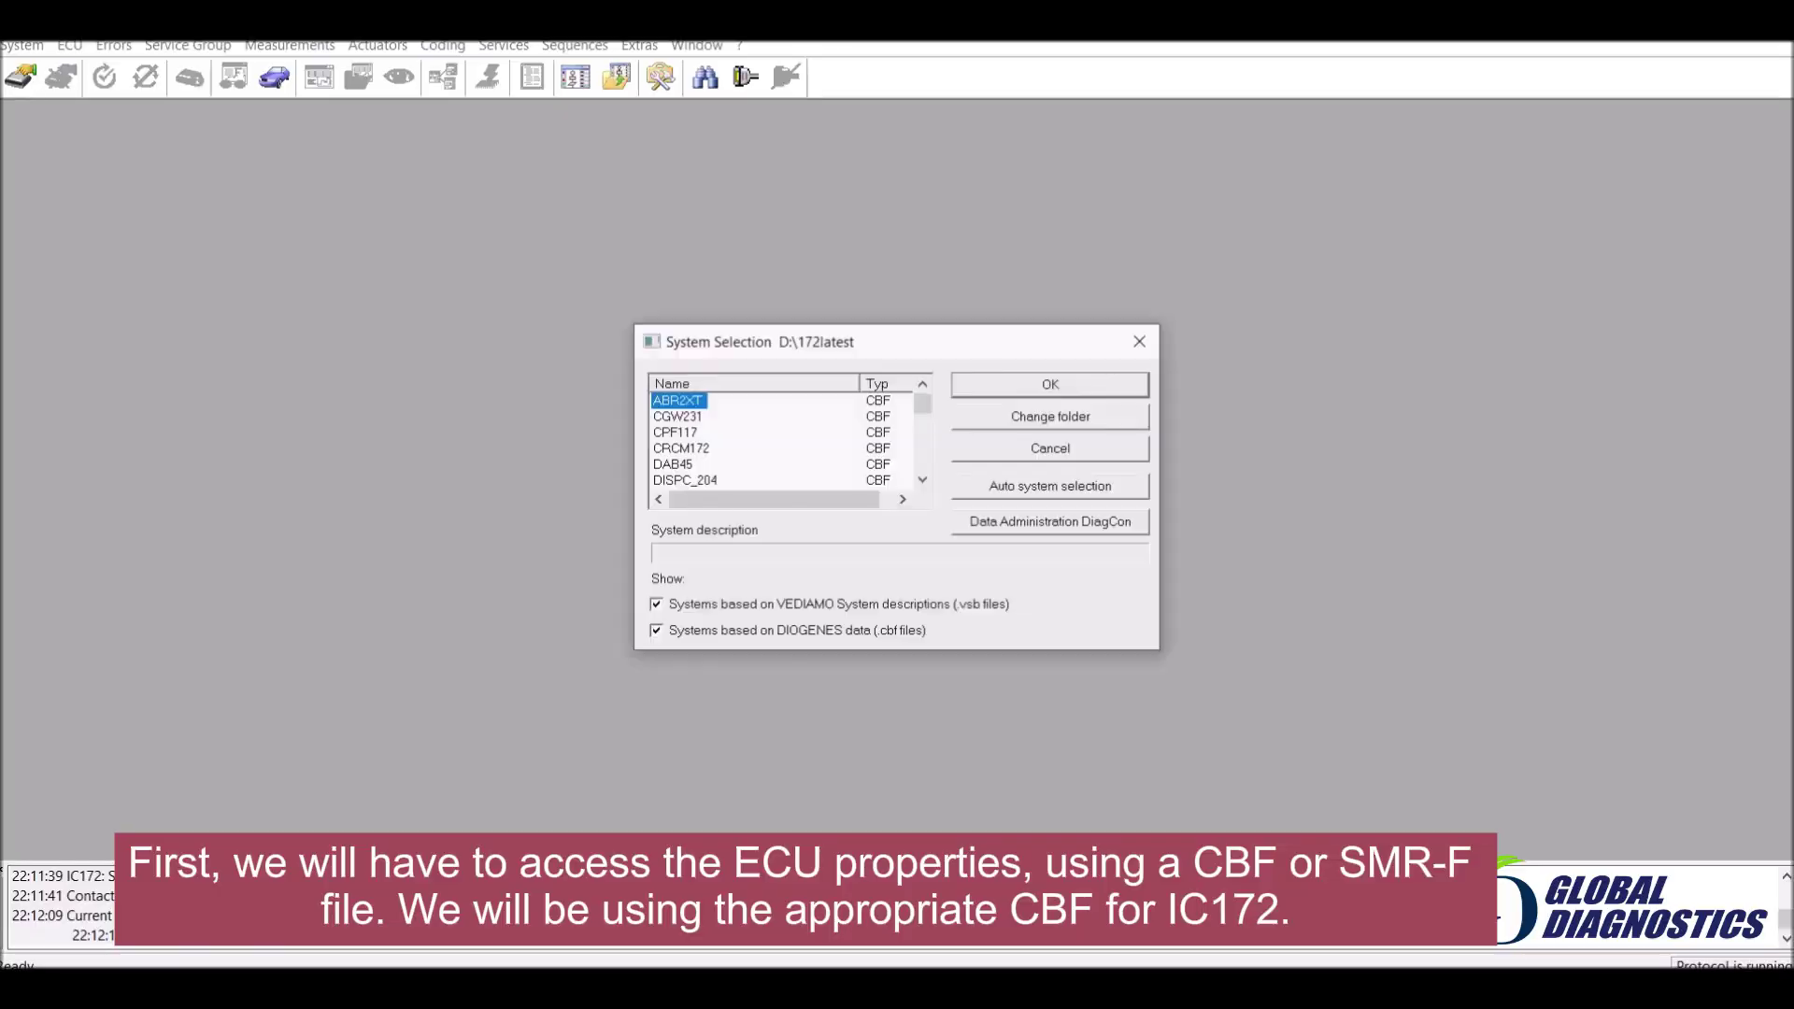
pyautogui.click(922, 480)
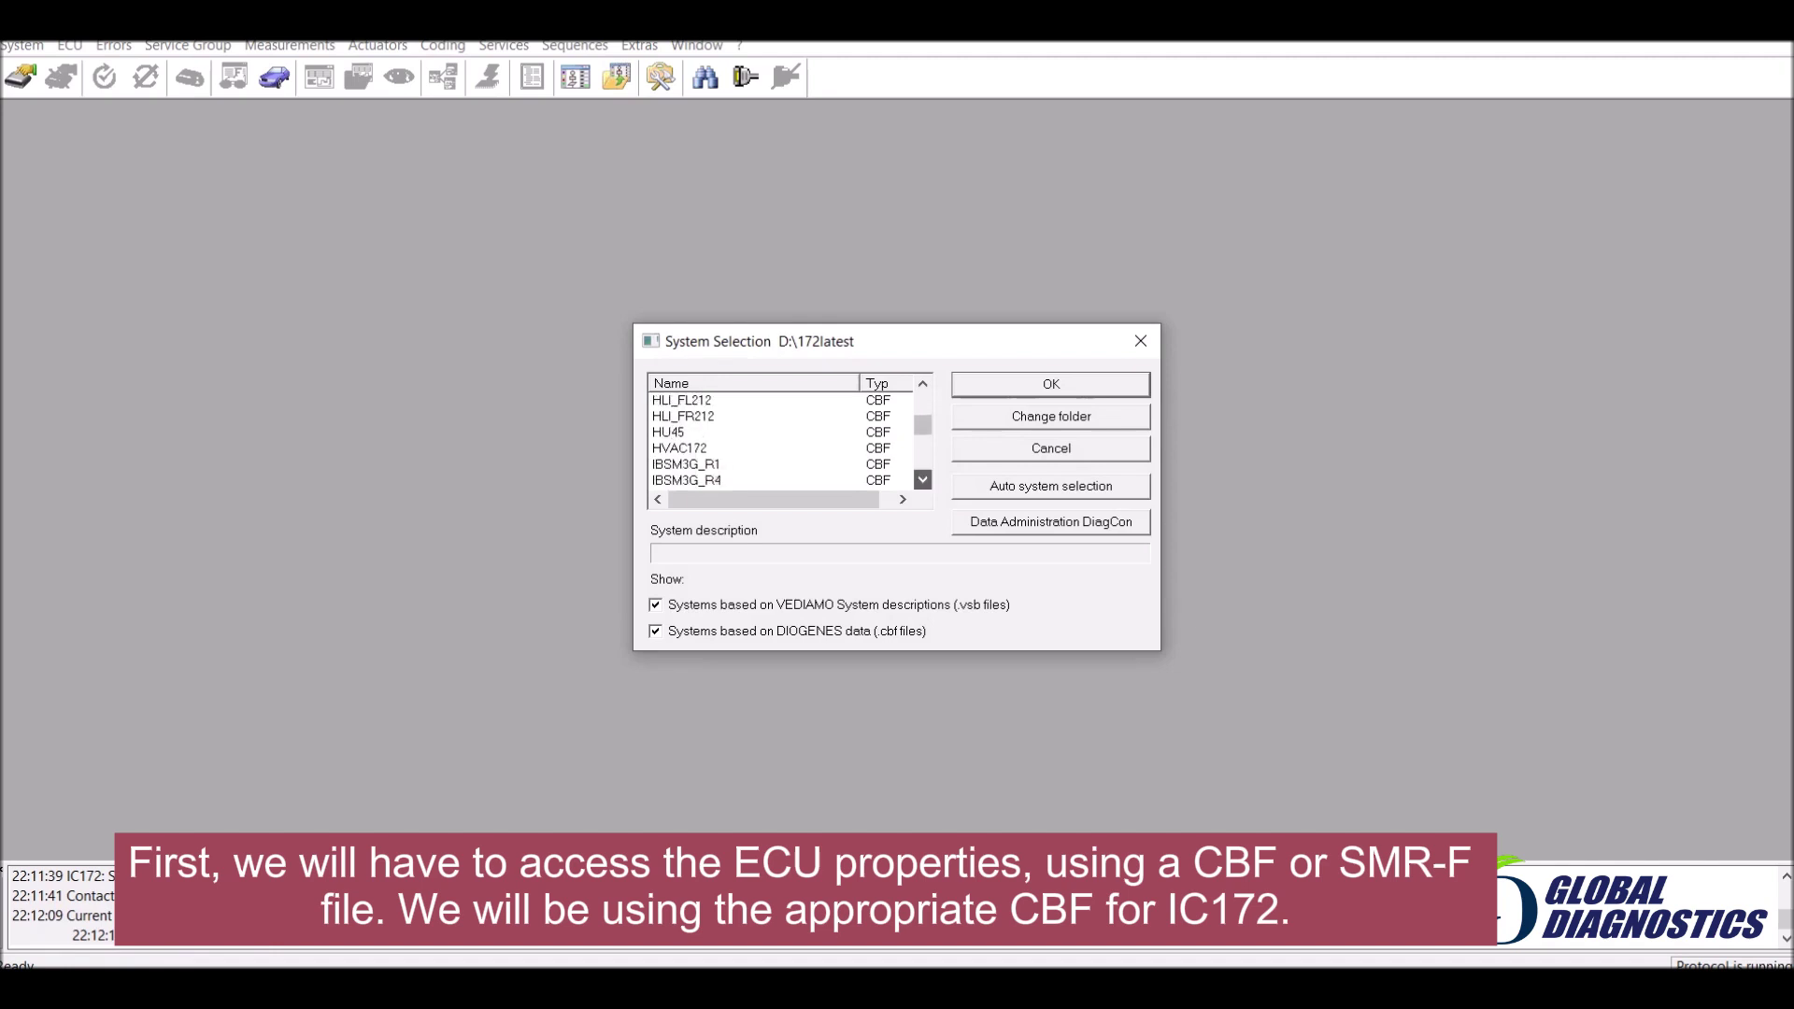
pyautogui.click(669, 432)
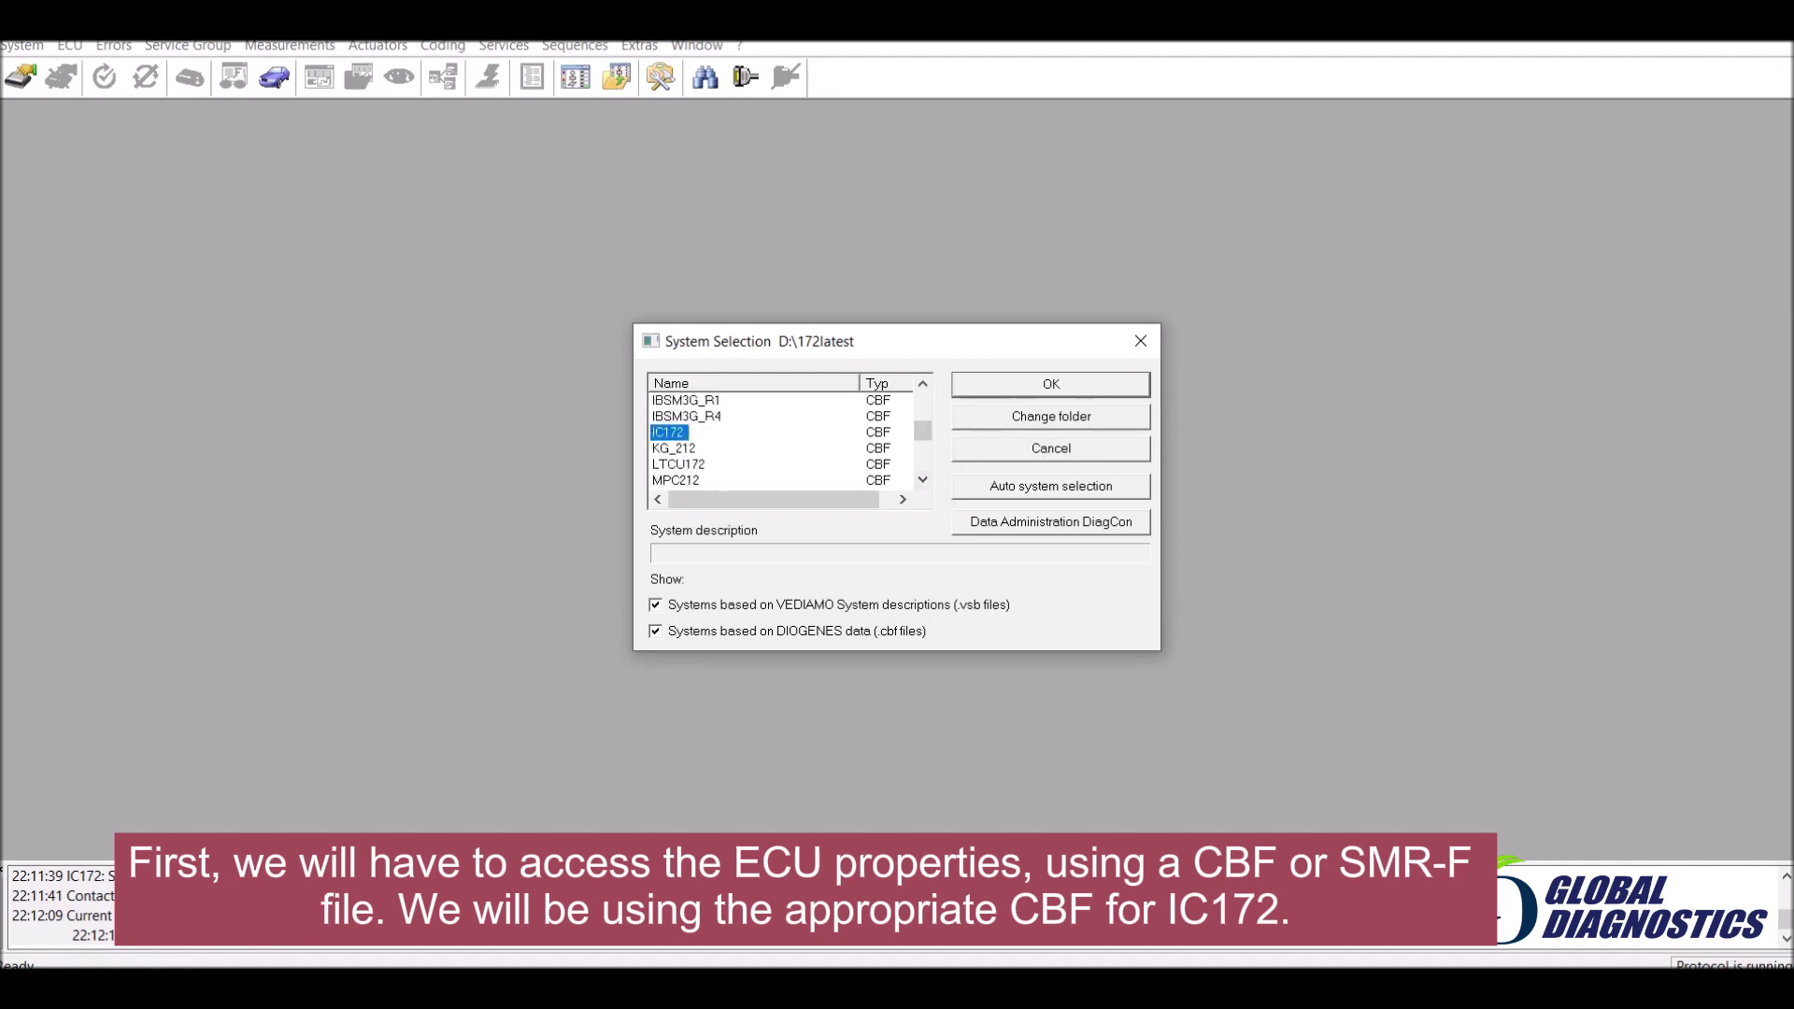
pyautogui.doubleClick(668, 432)
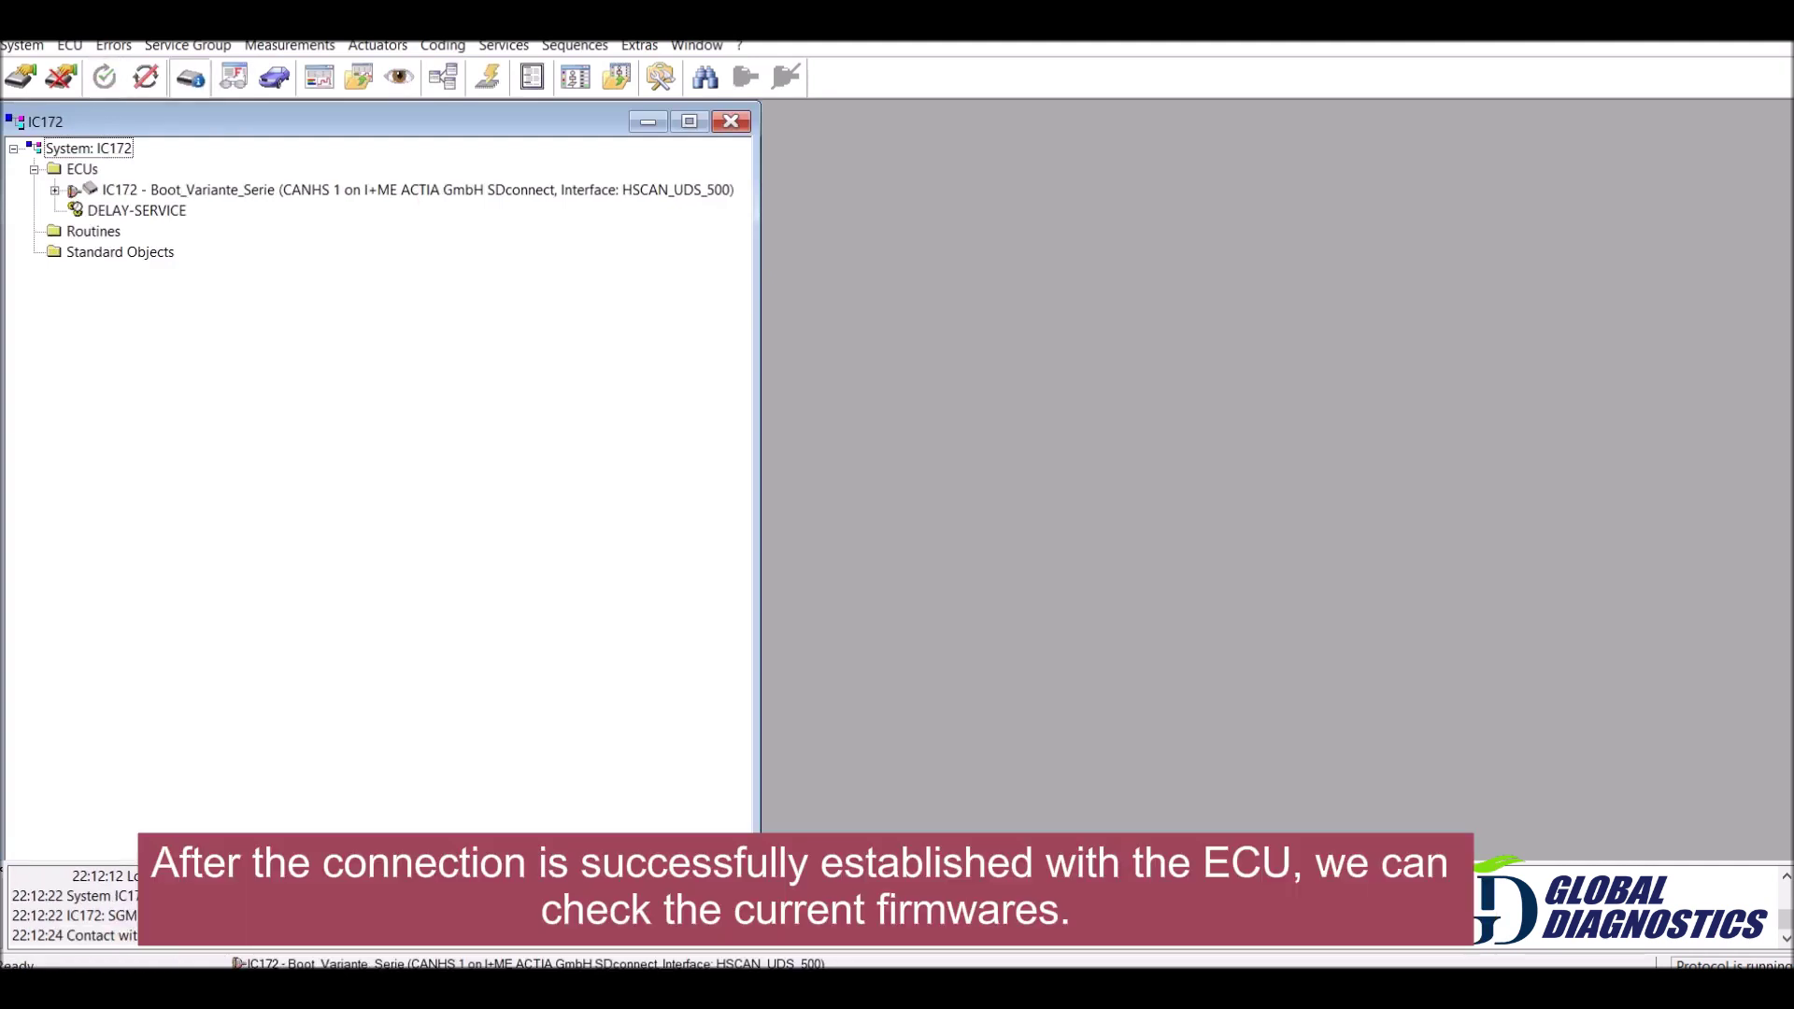
# - Show the IC172 ID-Block and step through software blocks #0 onward
pyautogui.click(190, 77)
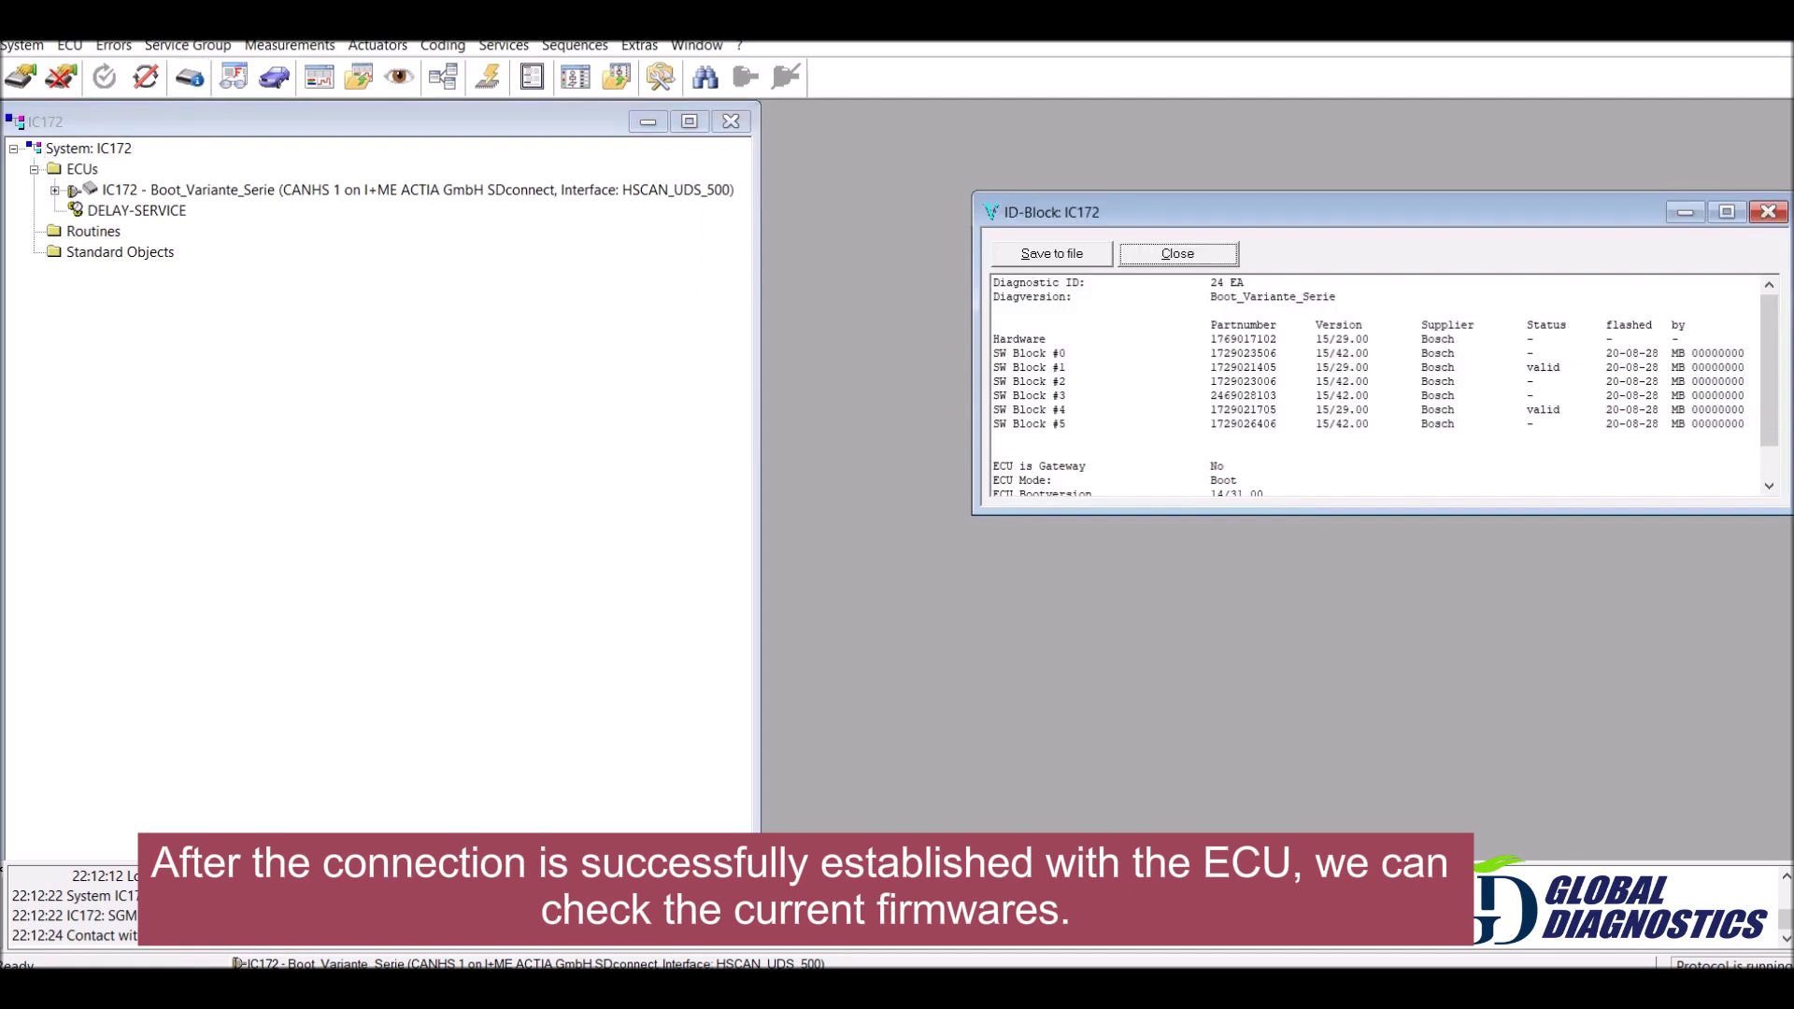
pyautogui.click(1263, 354)
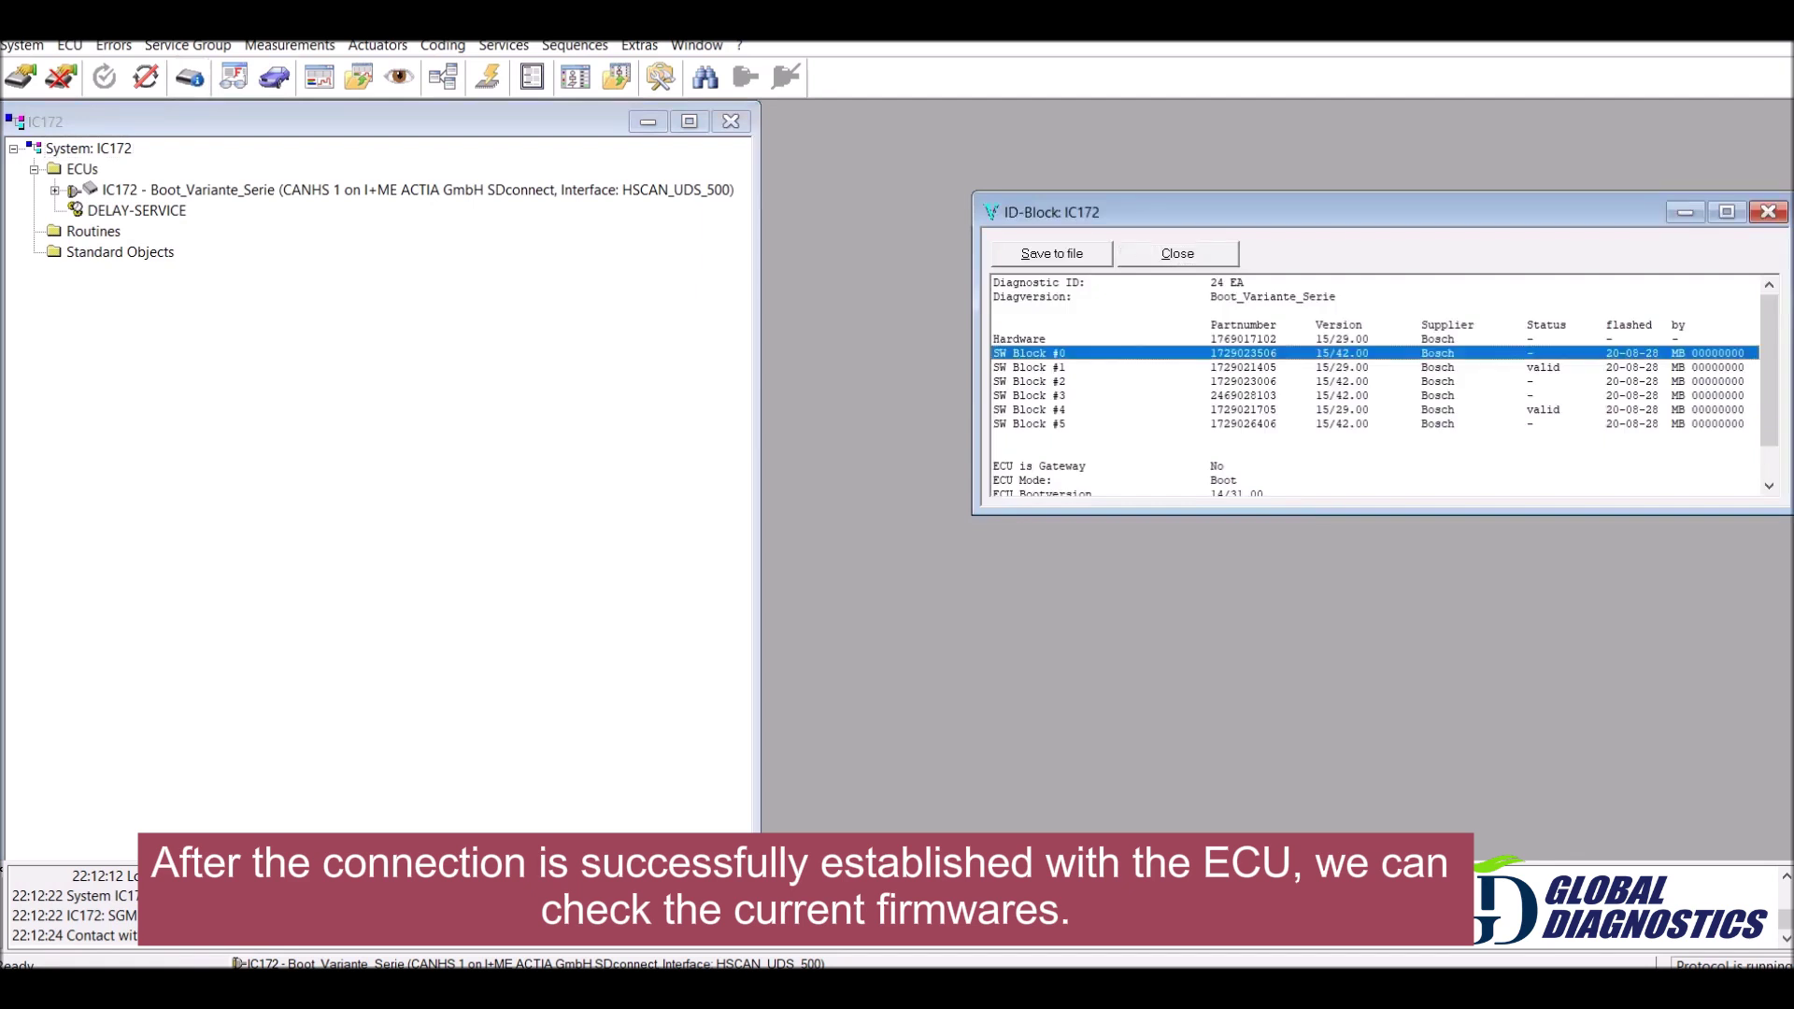
pyautogui.press('Down')
pyautogui.press('Down')
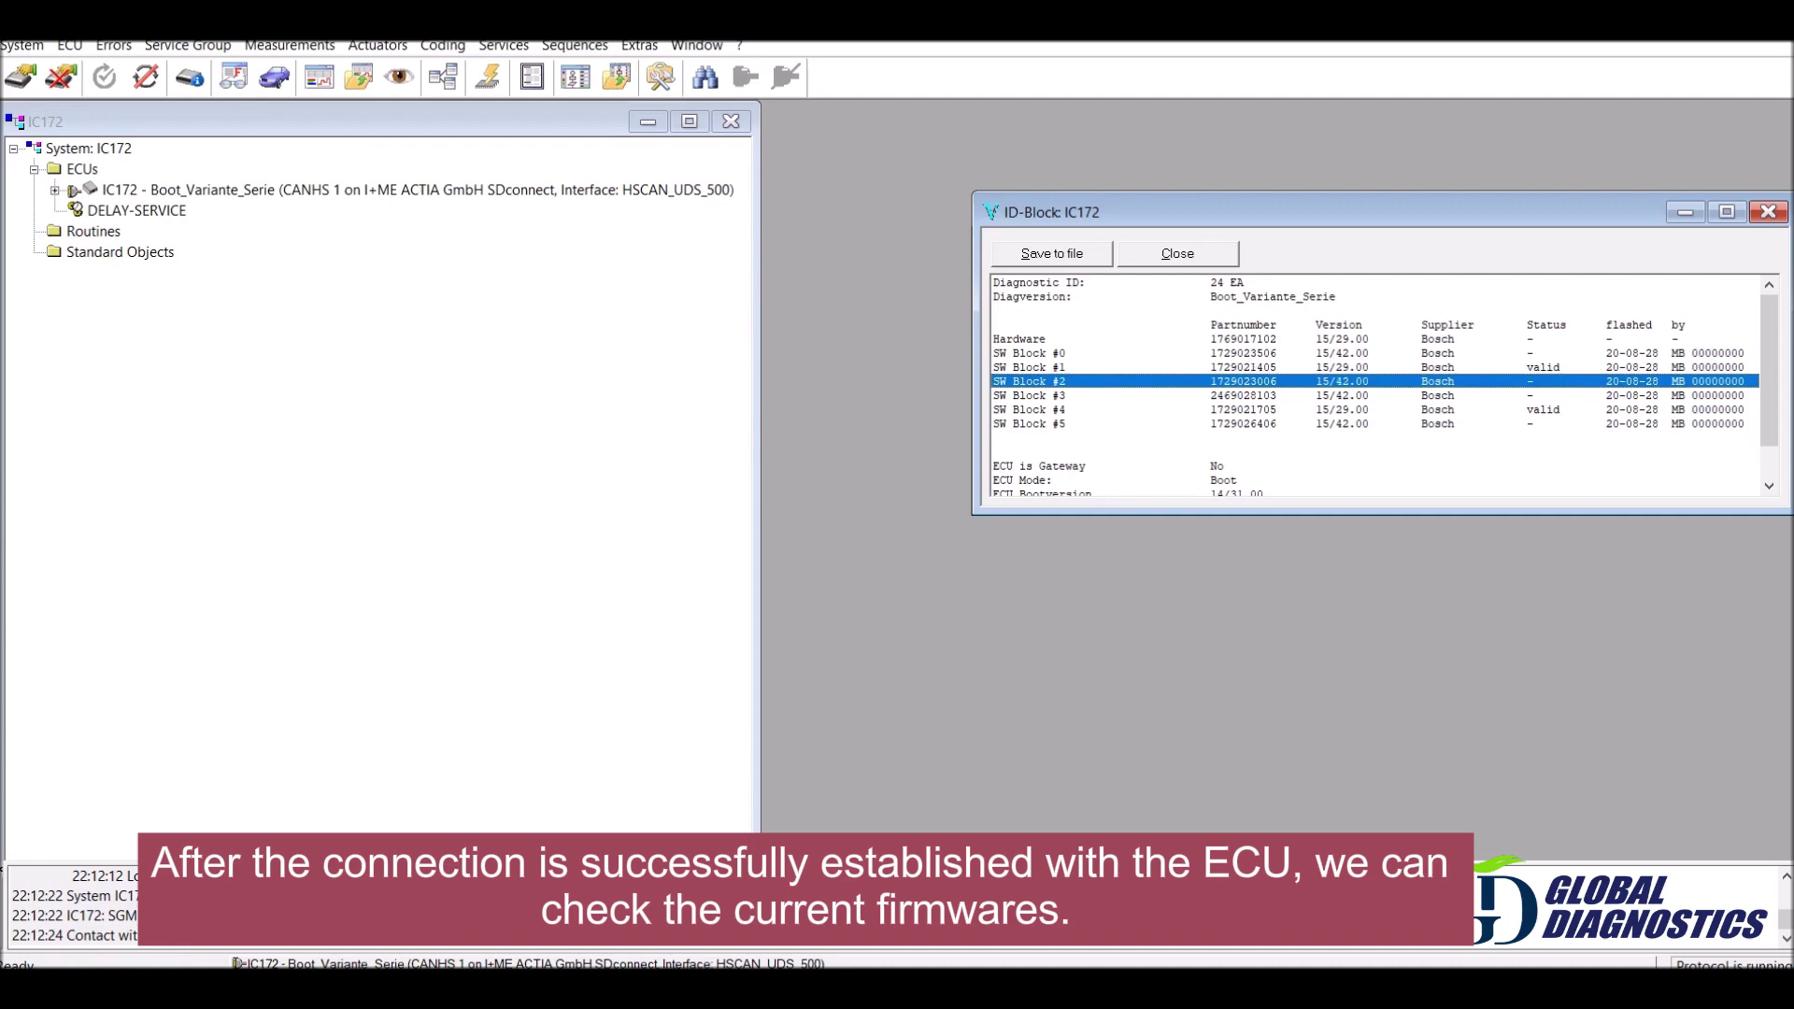
pyautogui.press('Down')
pyautogui.press('Down')
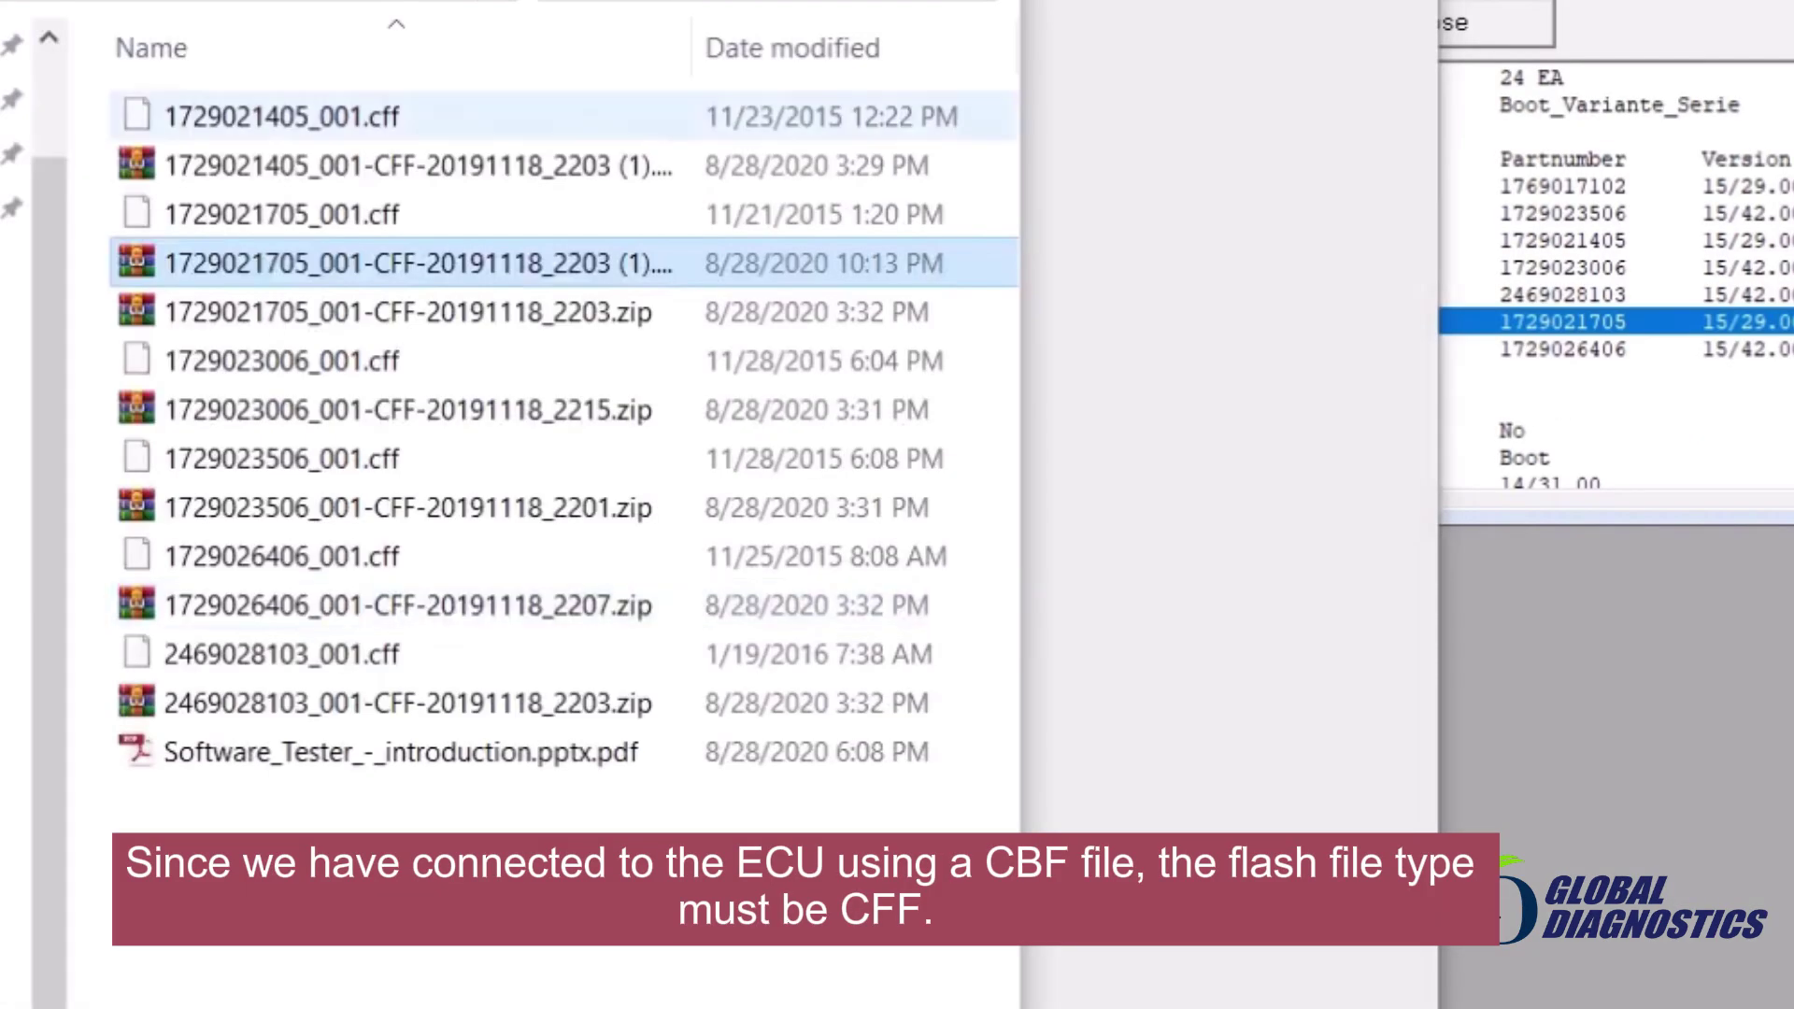
pyautogui.click(281, 214)
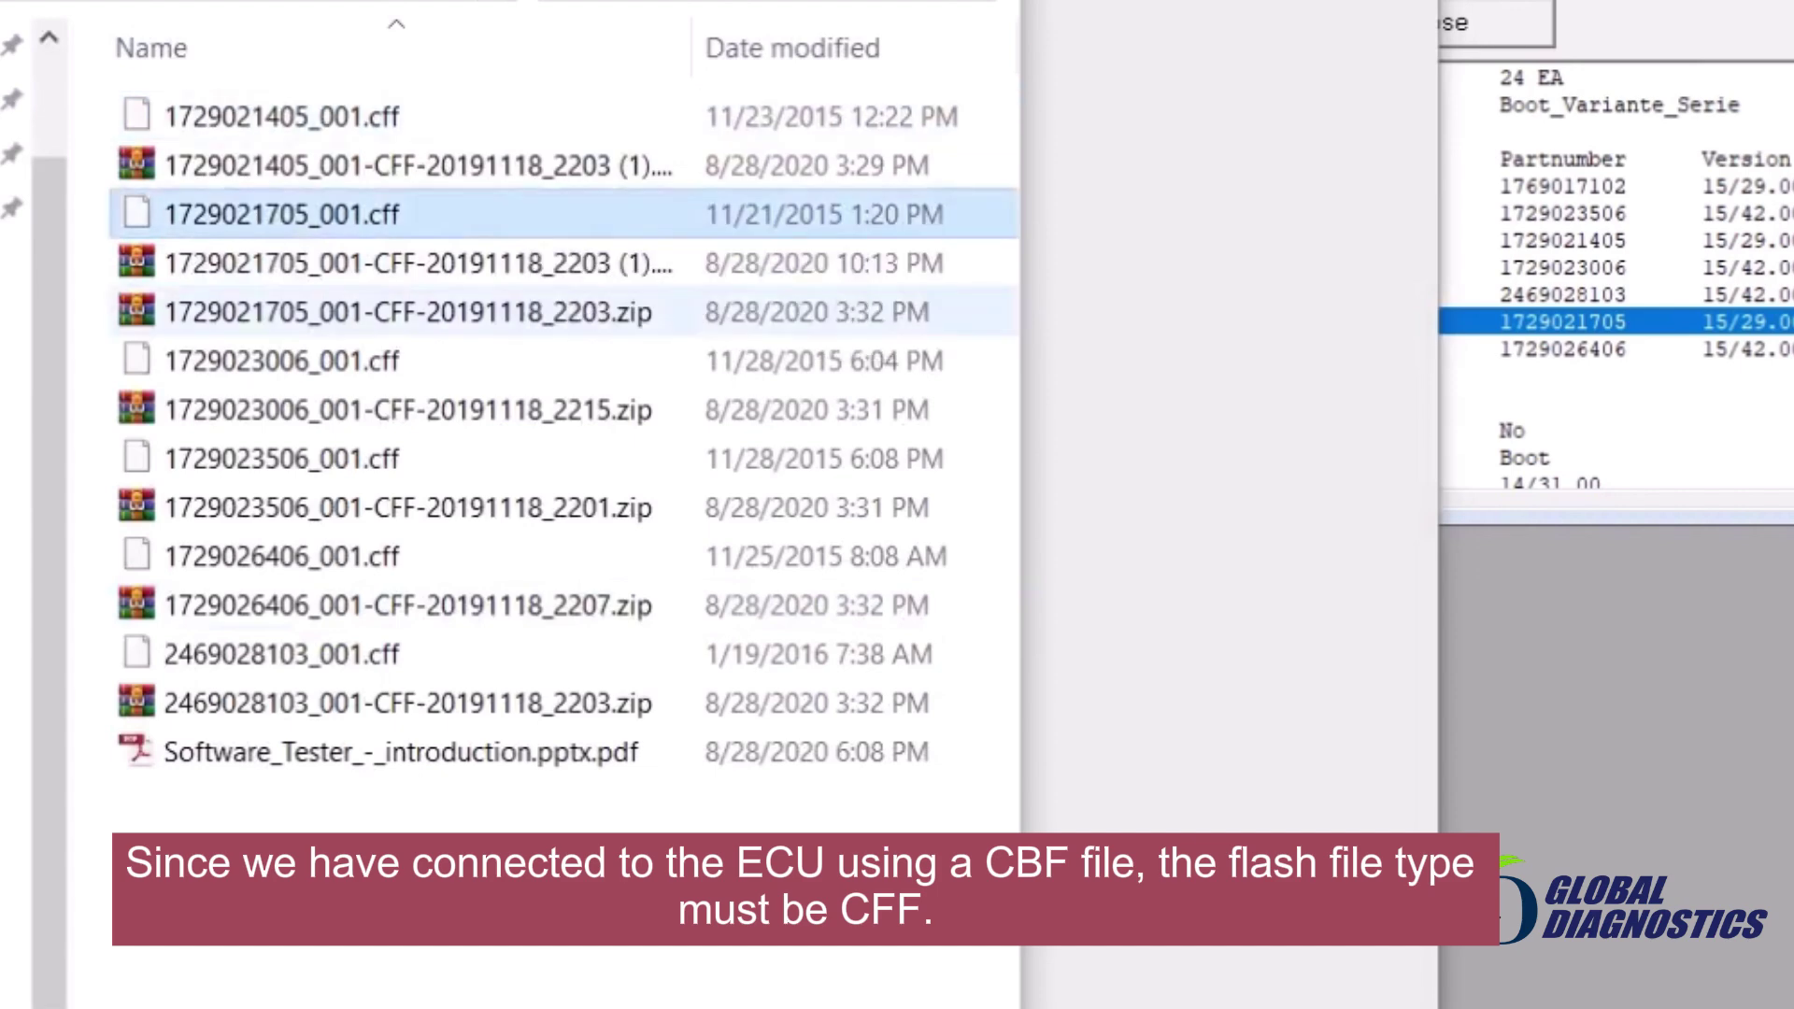
pyautogui.click(280, 360)
pyautogui.click(281, 459)
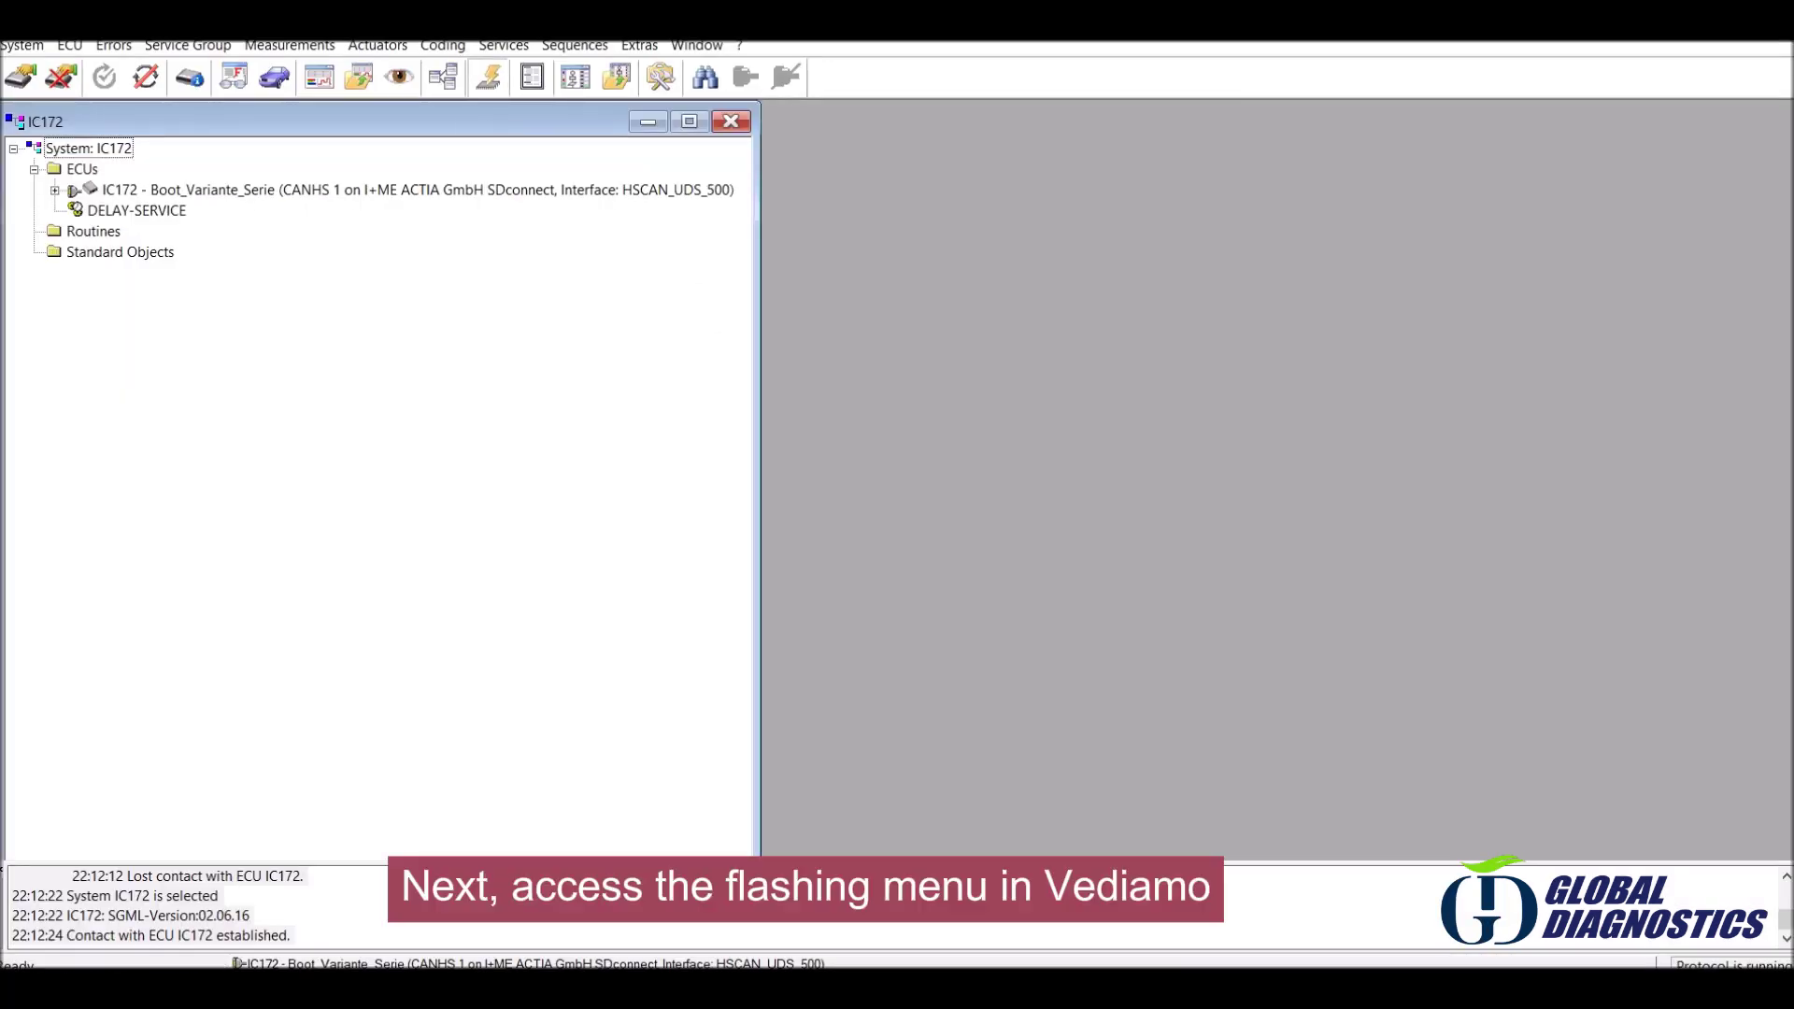
pyautogui.press('Return')
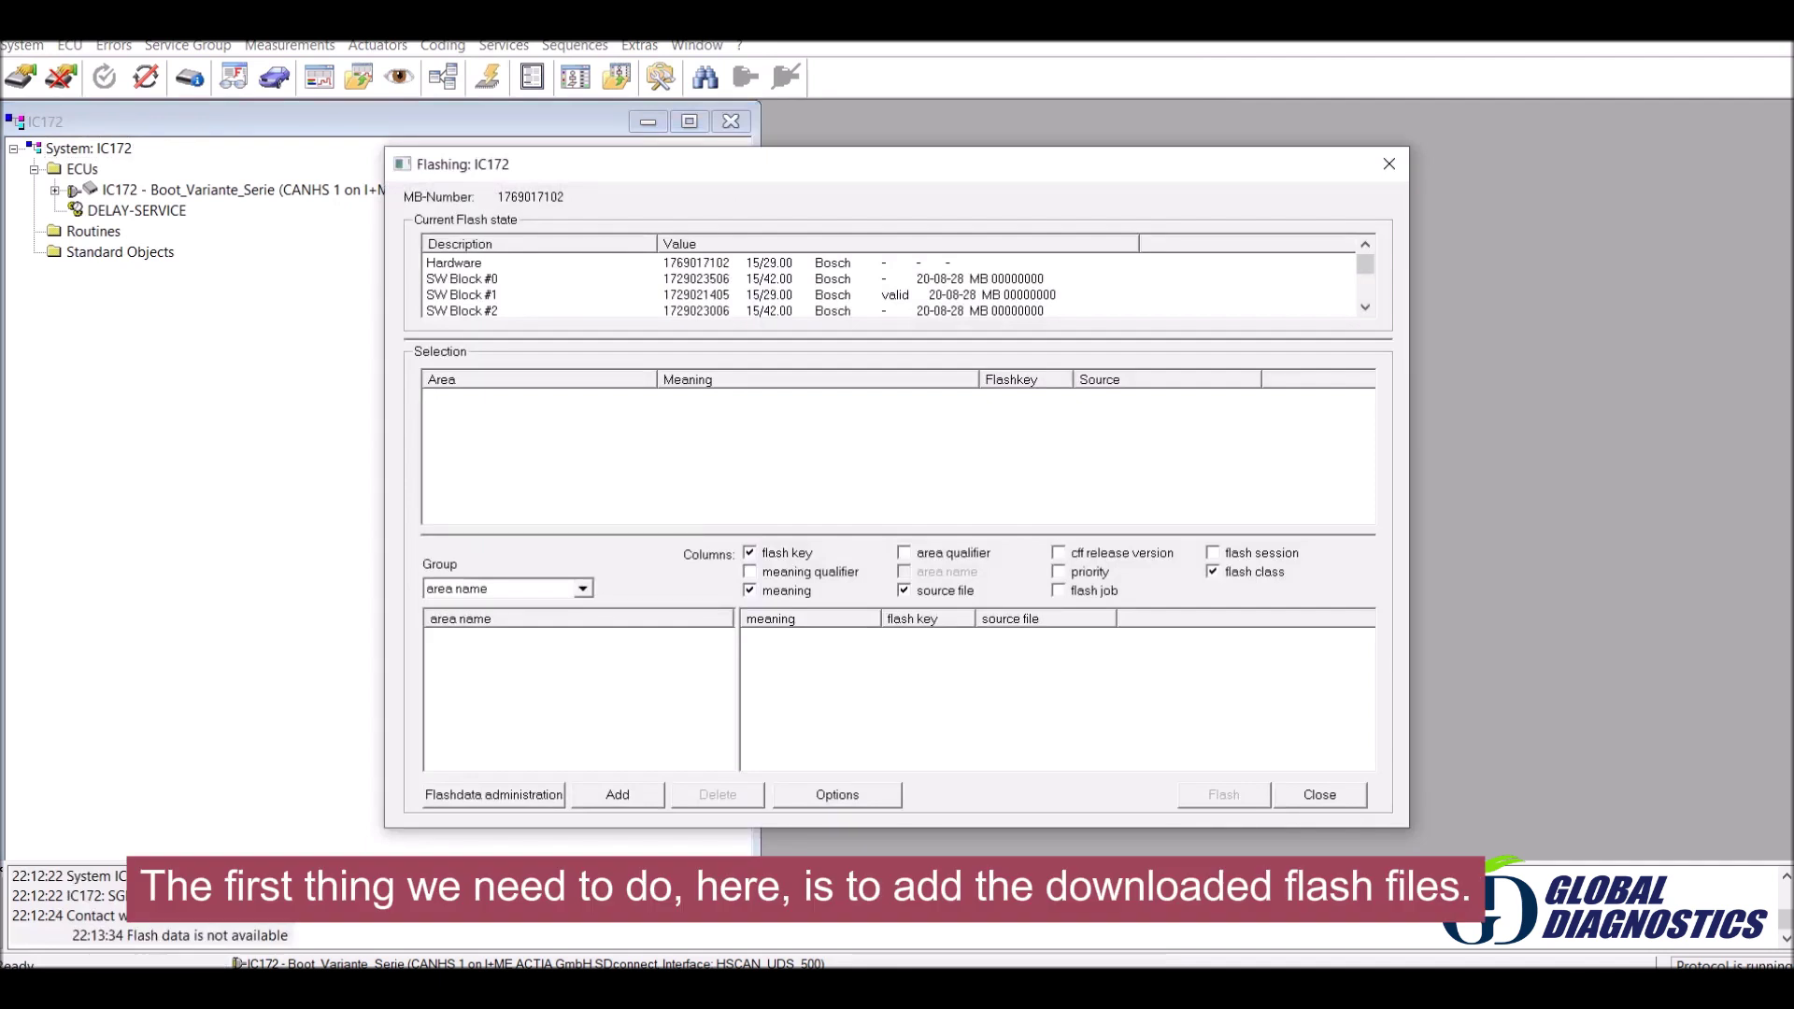
pyautogui.click(493, 795)
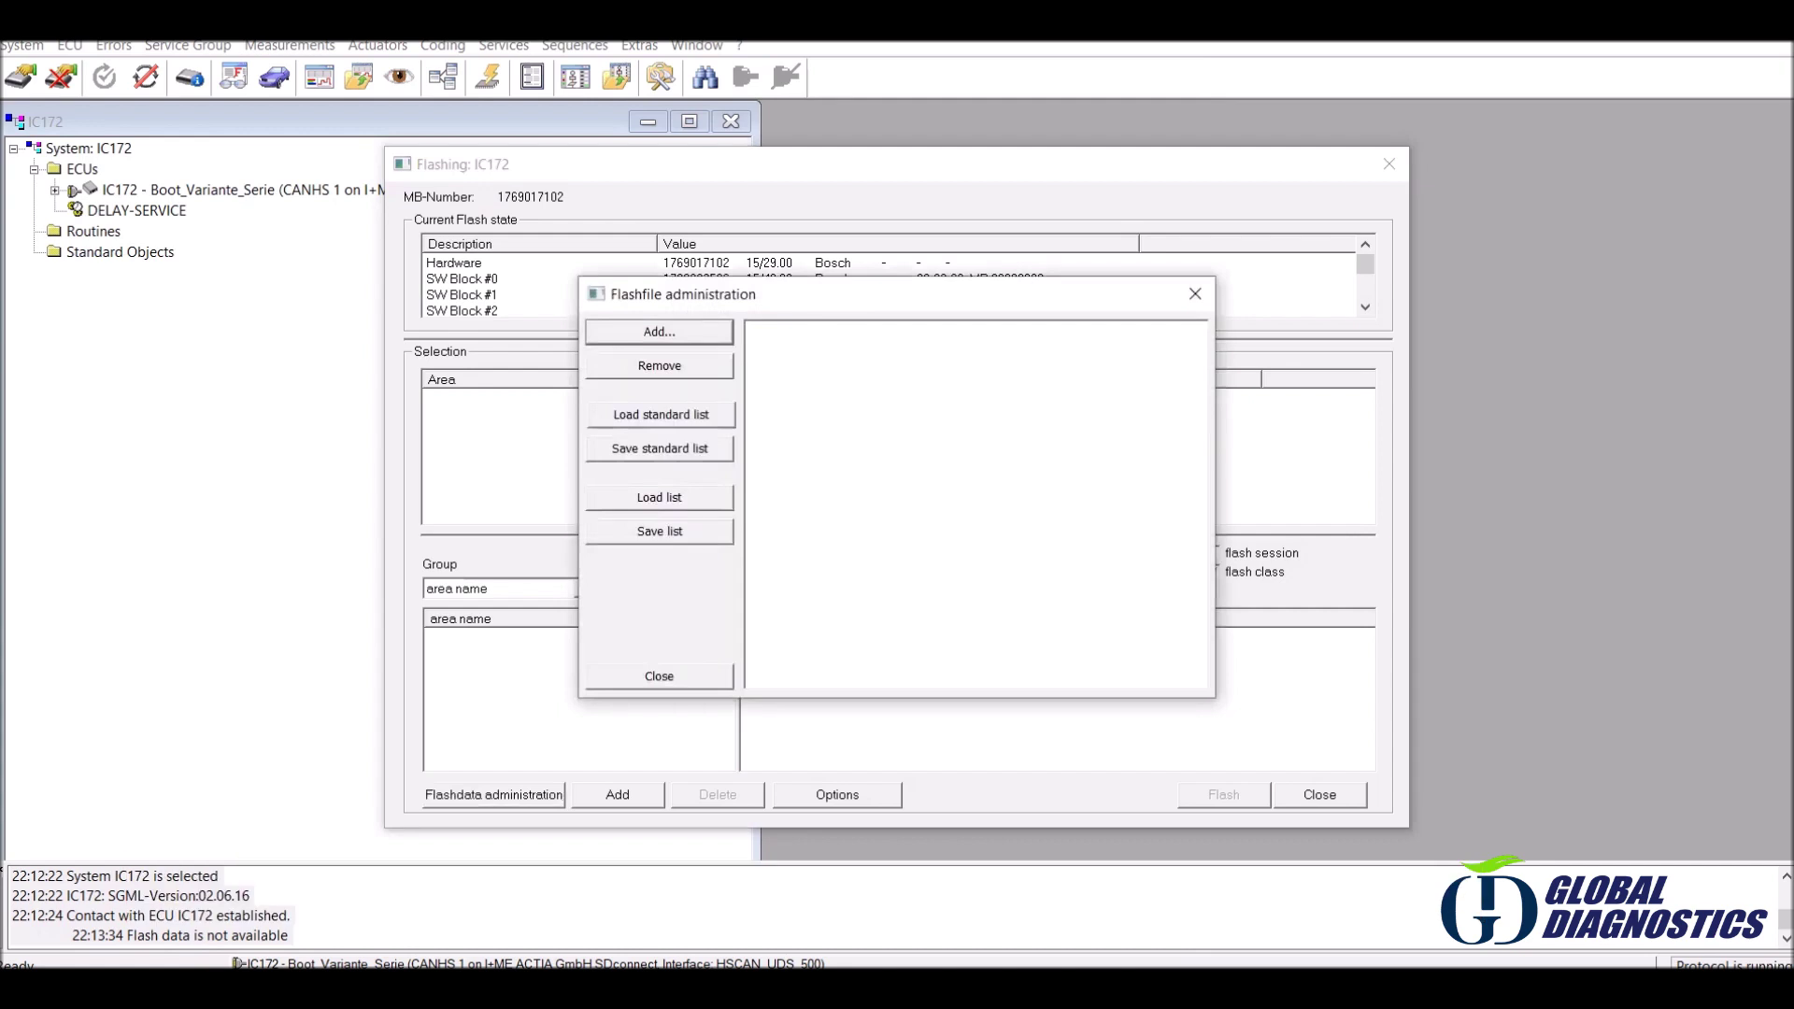
pyautogui.click(659, 331)
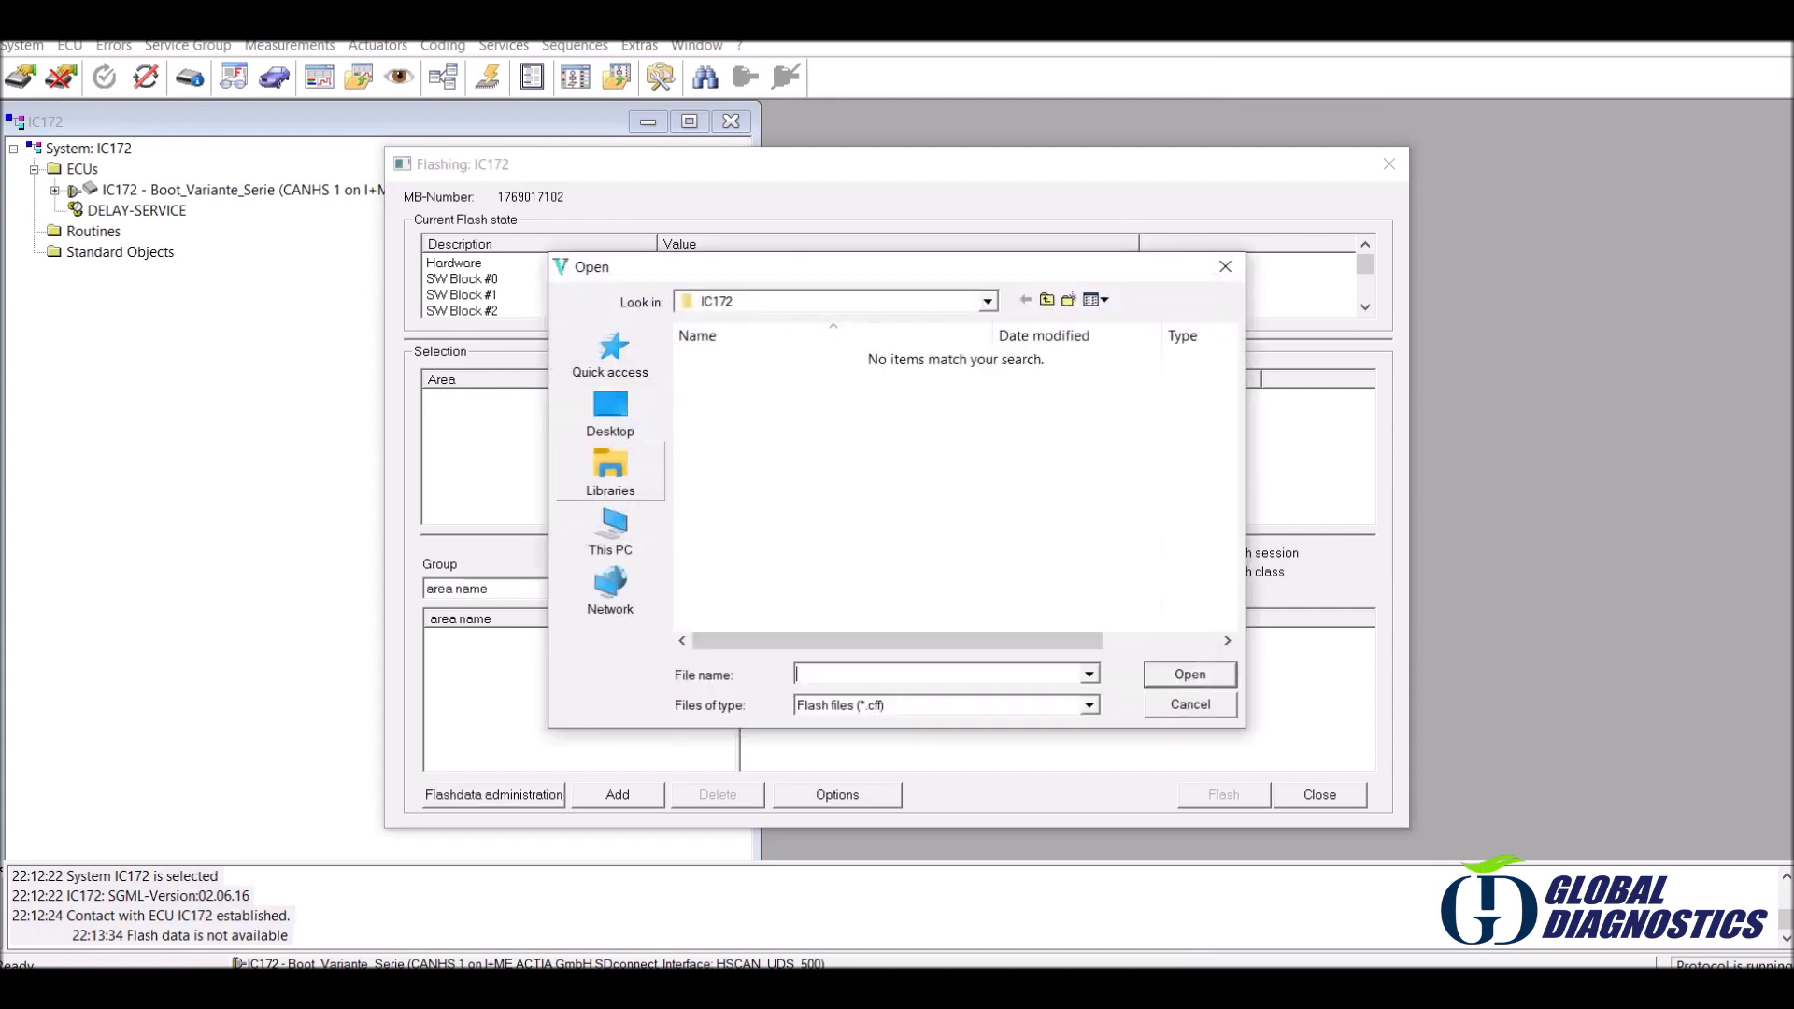
pyautogui.click(610, 533)
pyautogui.doubleClick(841, 612)
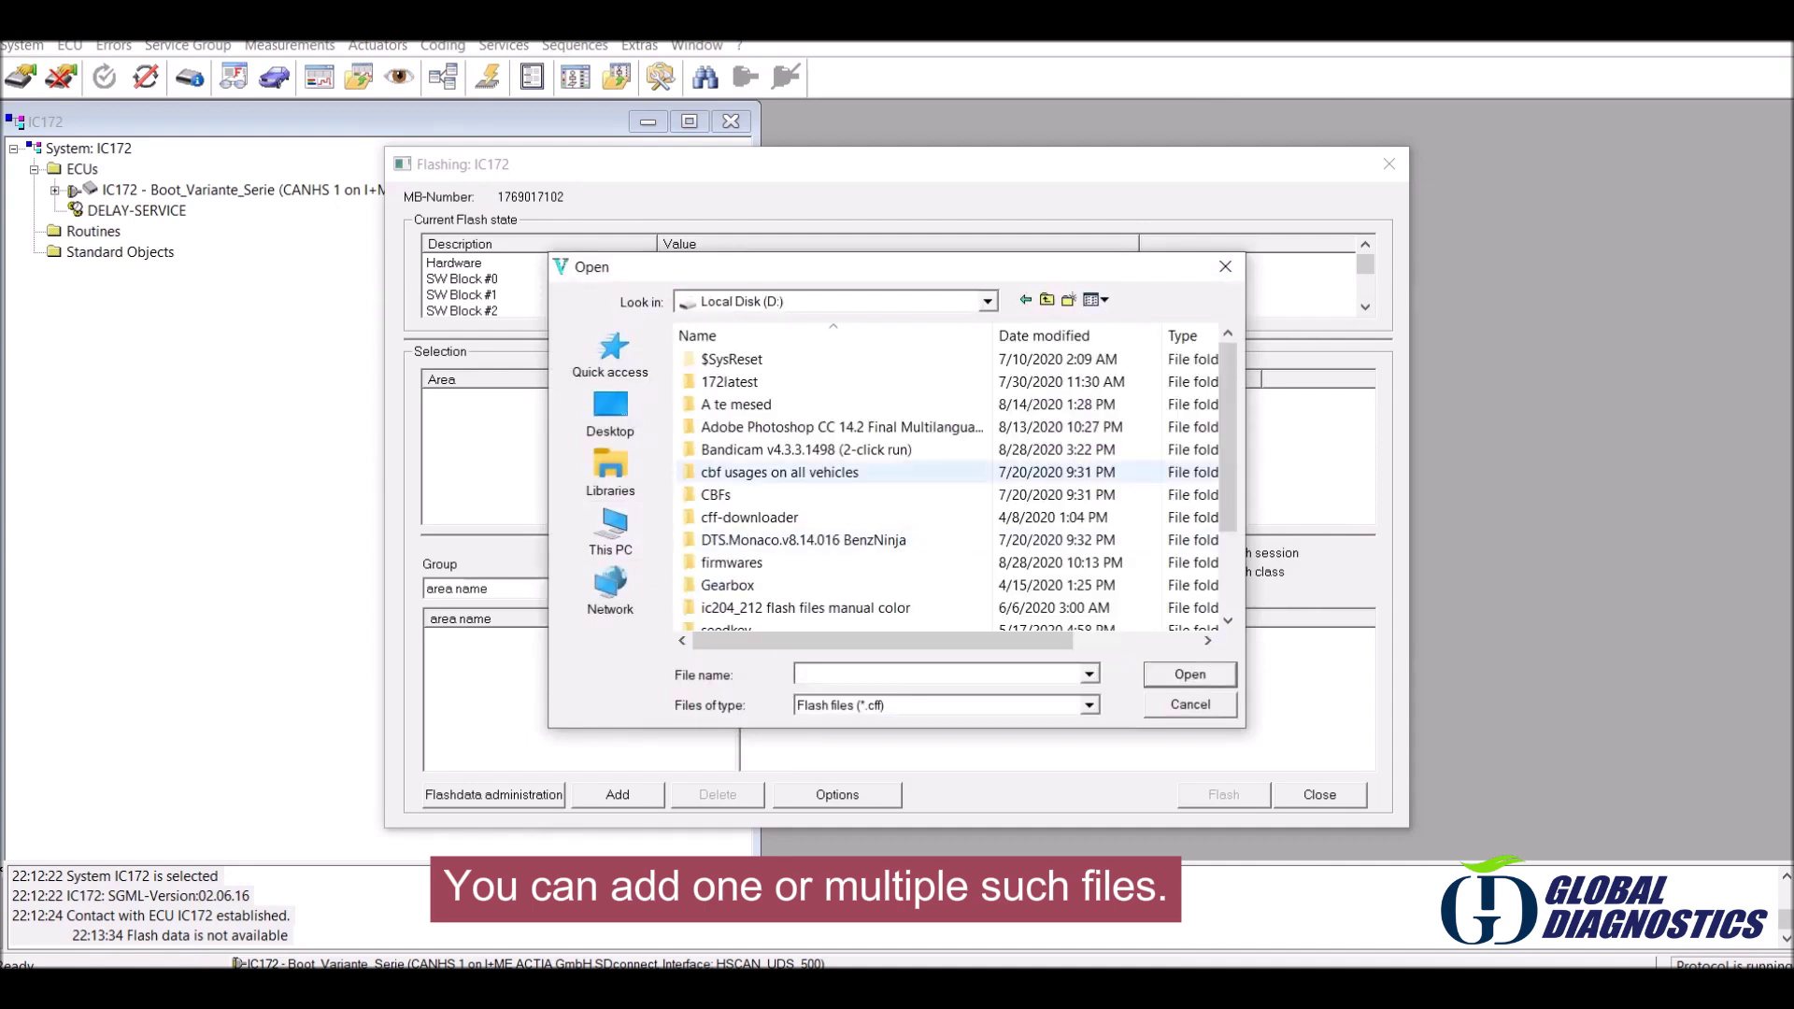
pyautogui.doubleClick(732, 562)
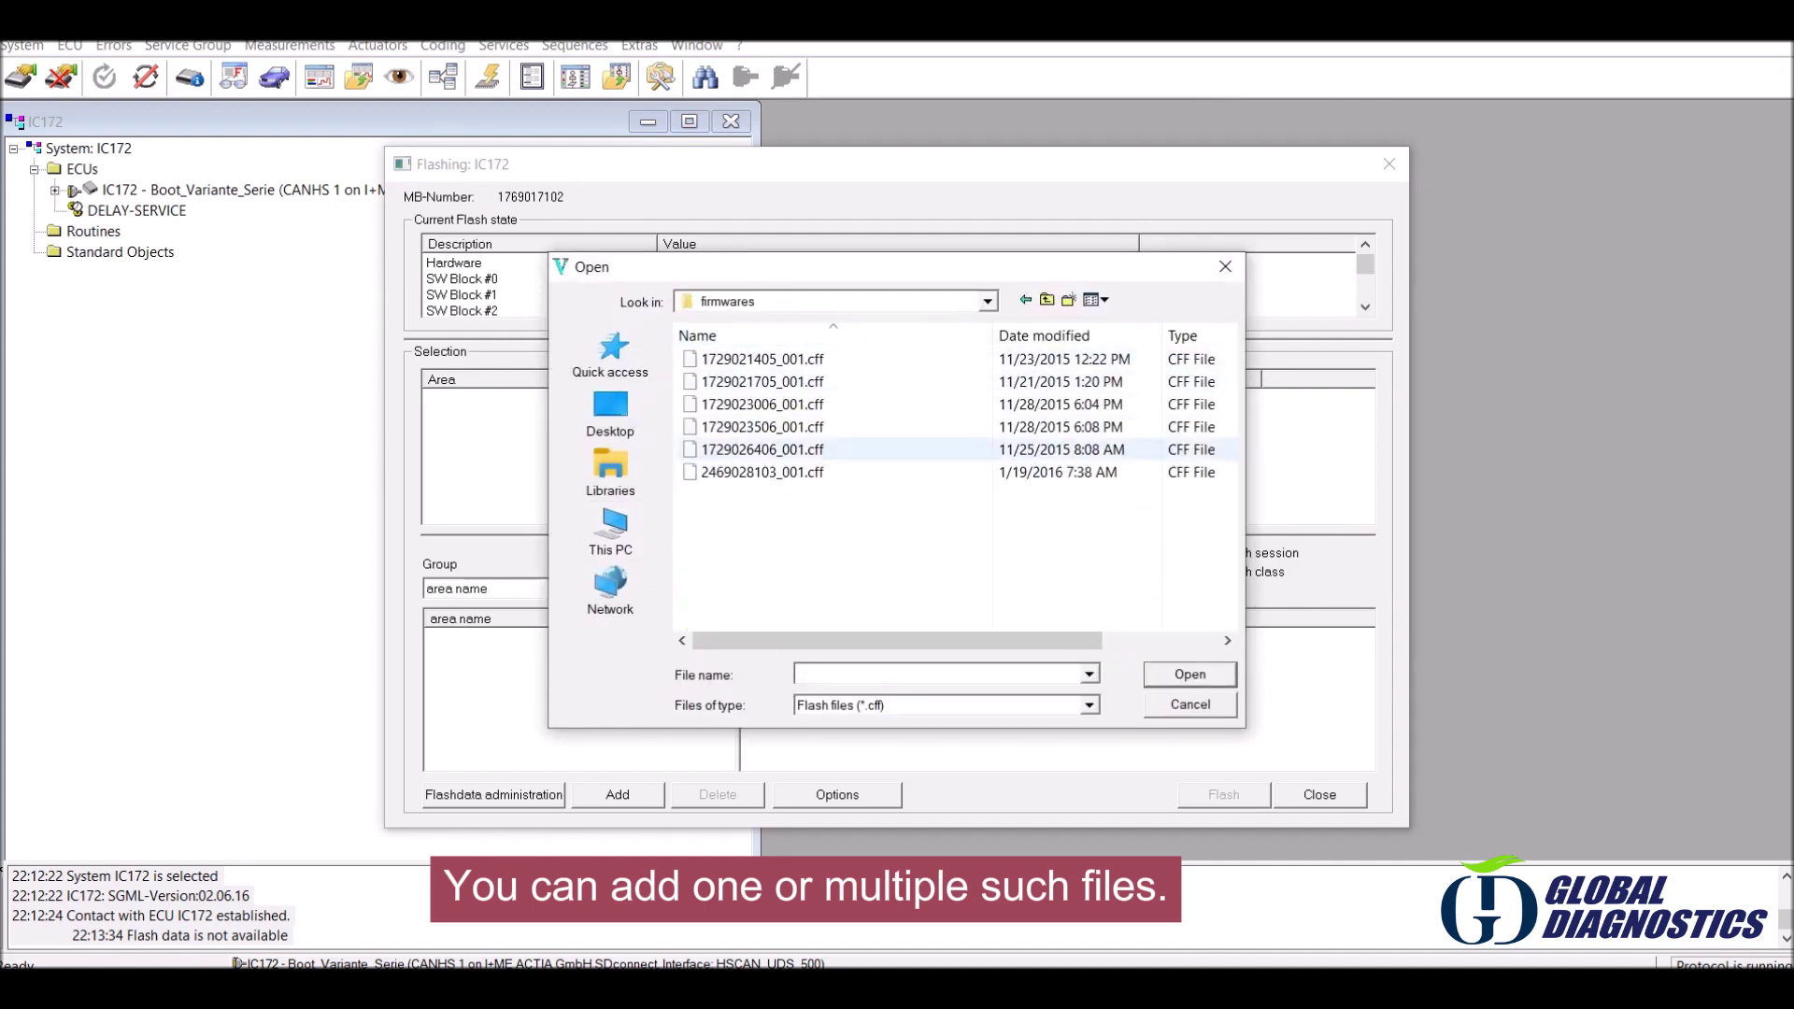
pyautogui.click(763, 382)
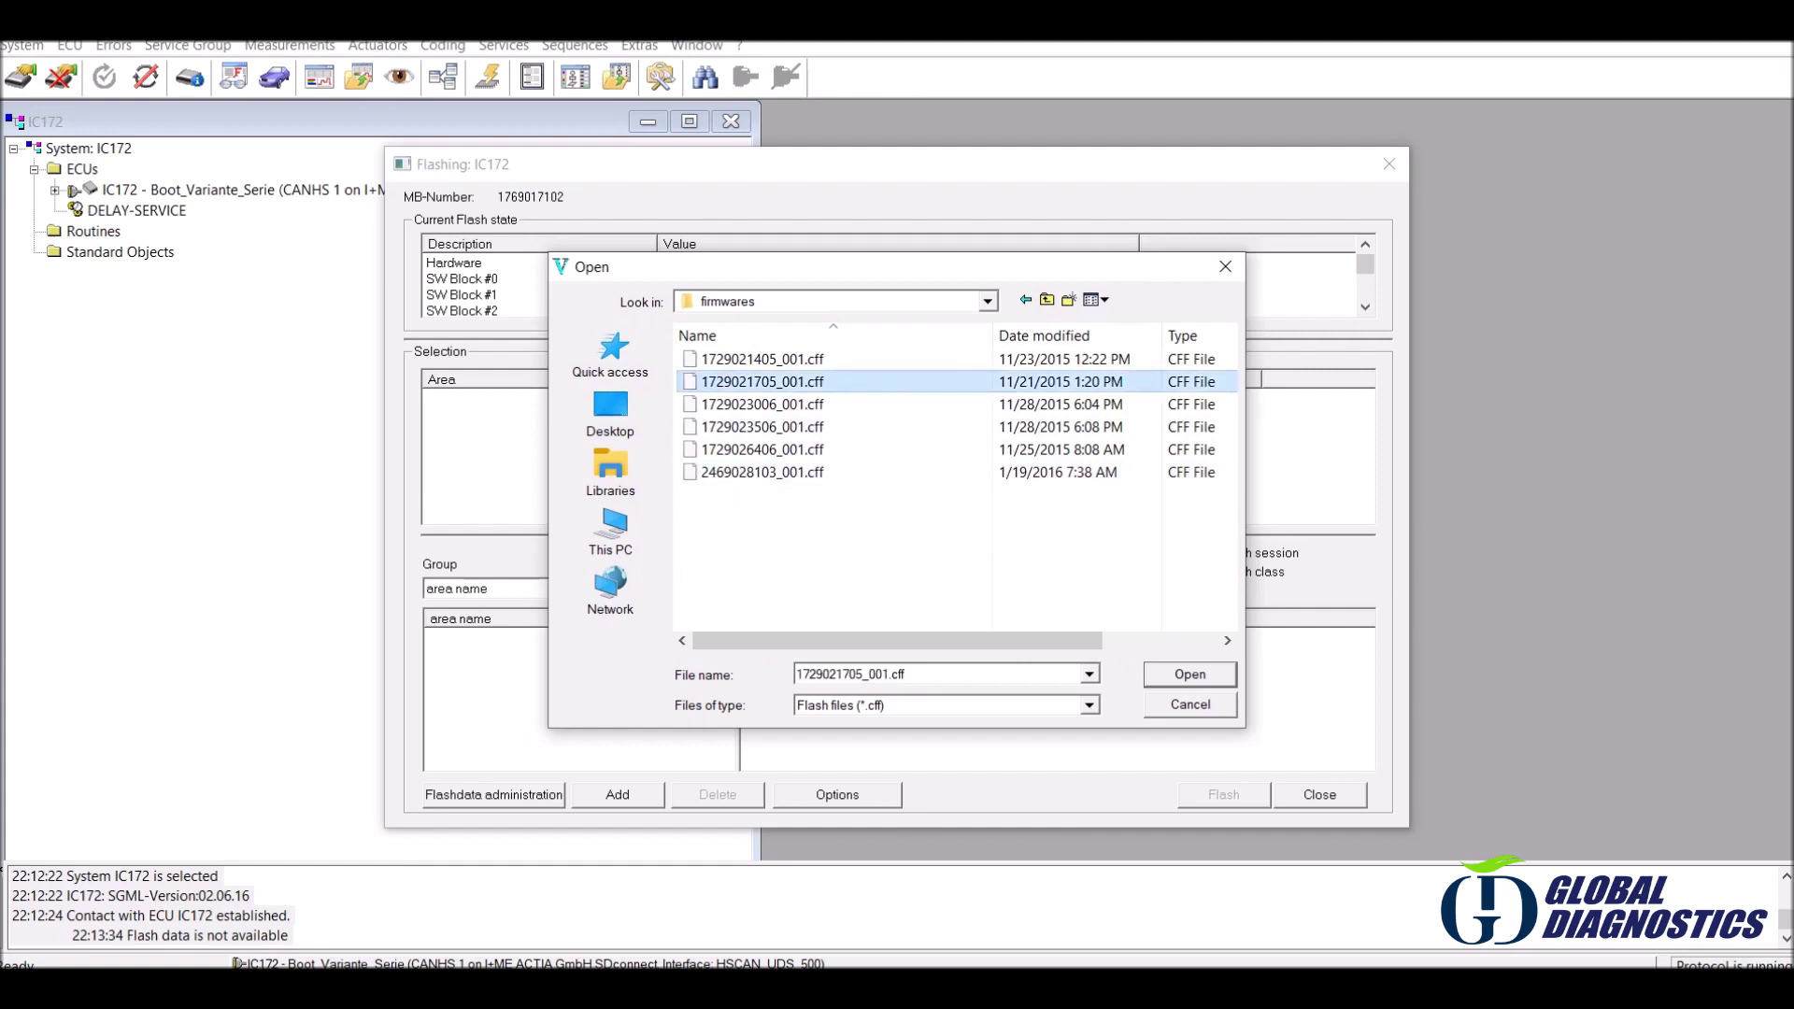
pyautogui.click(943, 675)
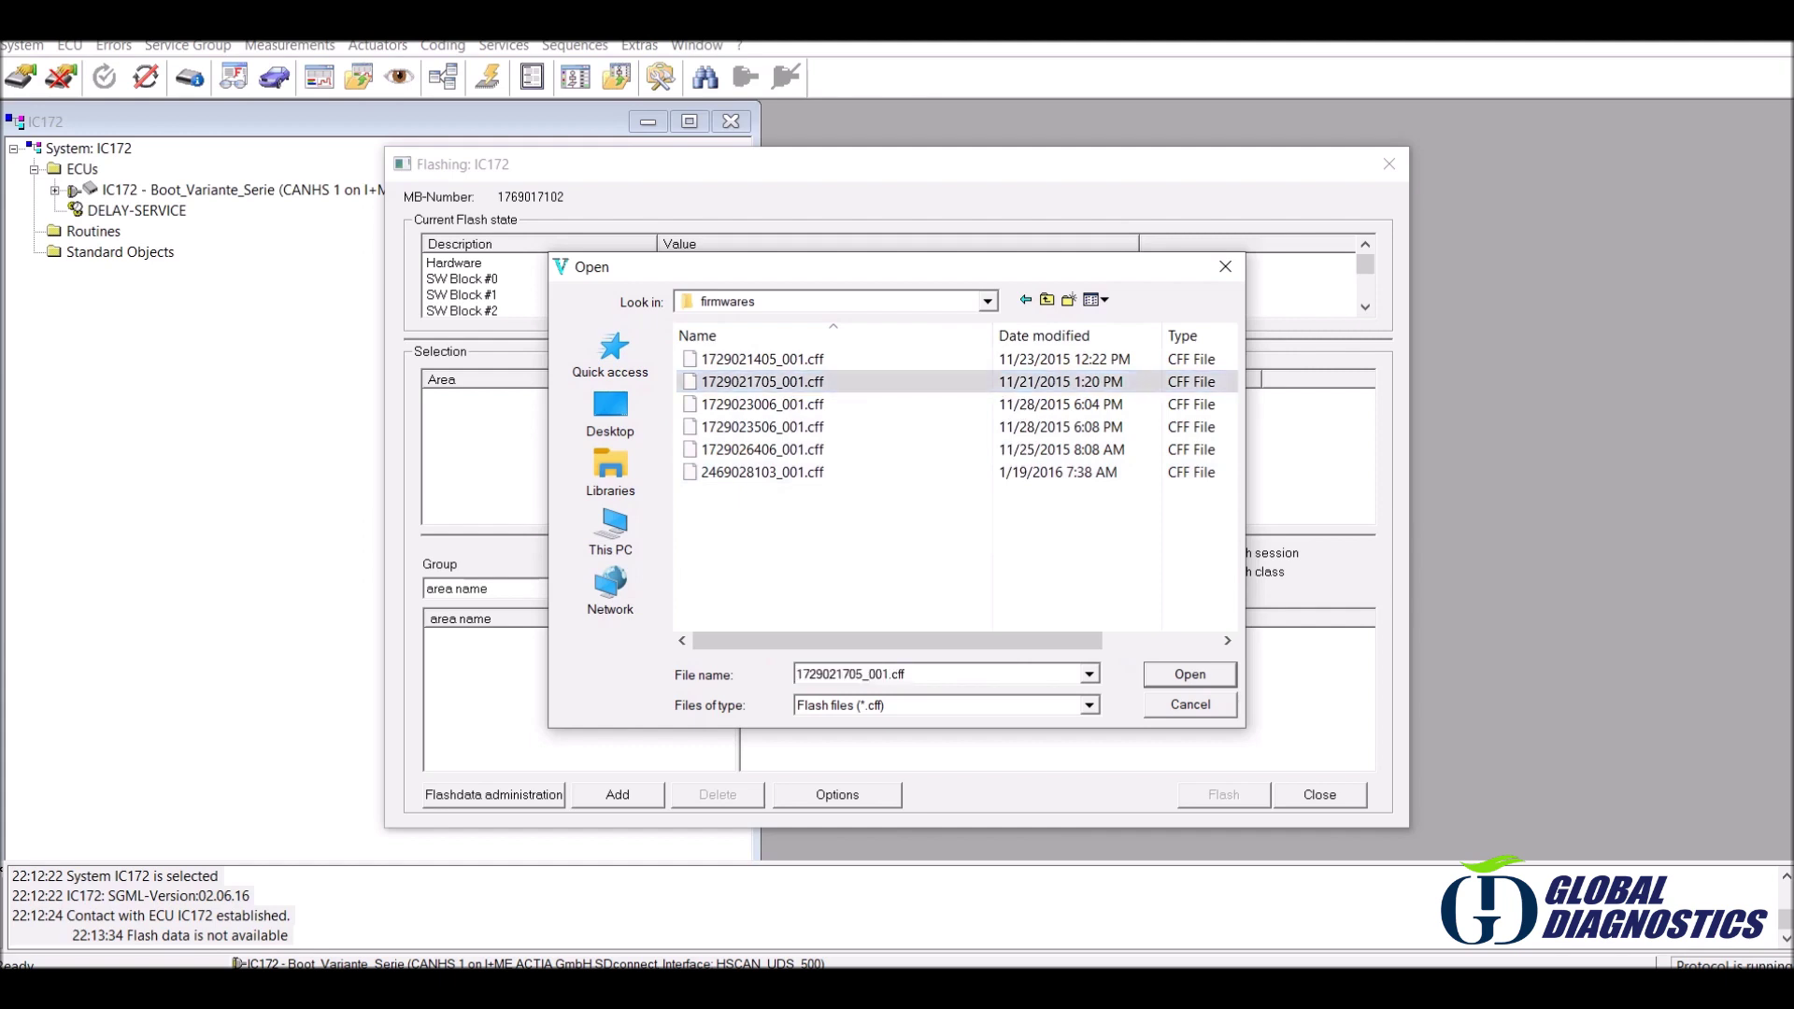
pyautogui.press('Return')
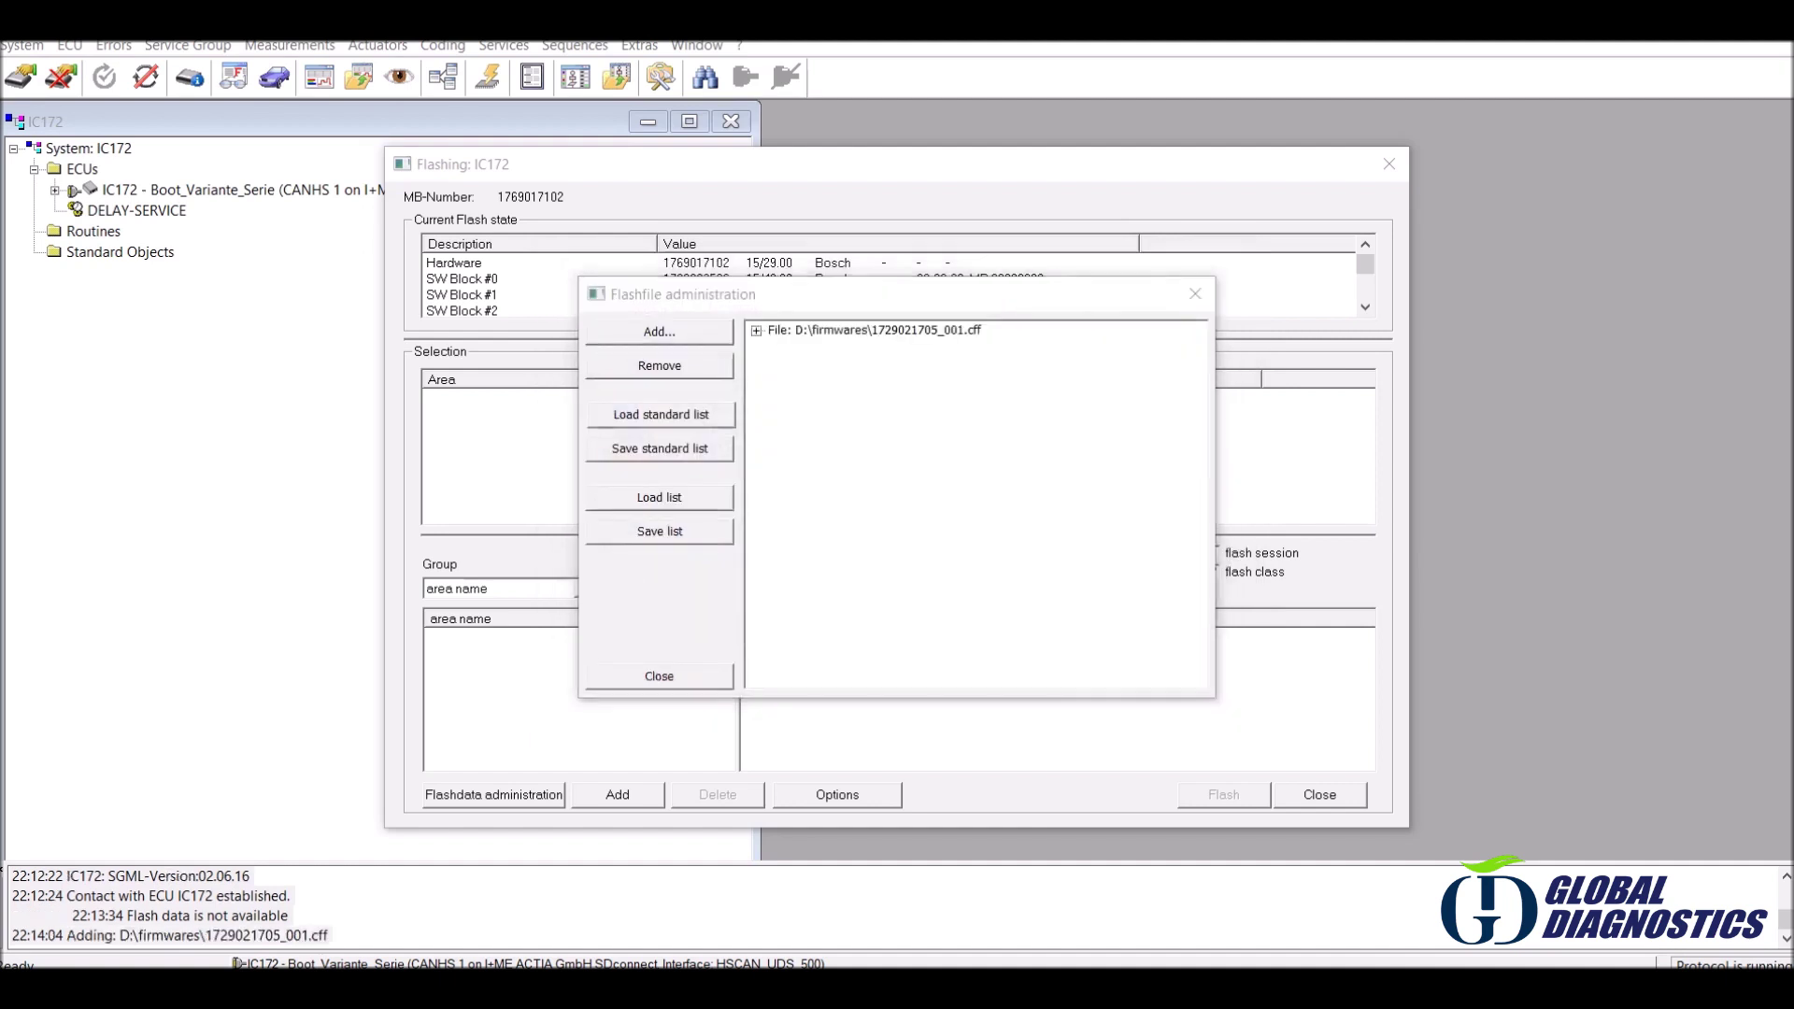
# - Add all six CFF files from D:\firmwares to flashfile administration
pyautogui.click(645, 321)
pyautogui.click(610, 533)
pyautogui.doubleClick(1010, 596)
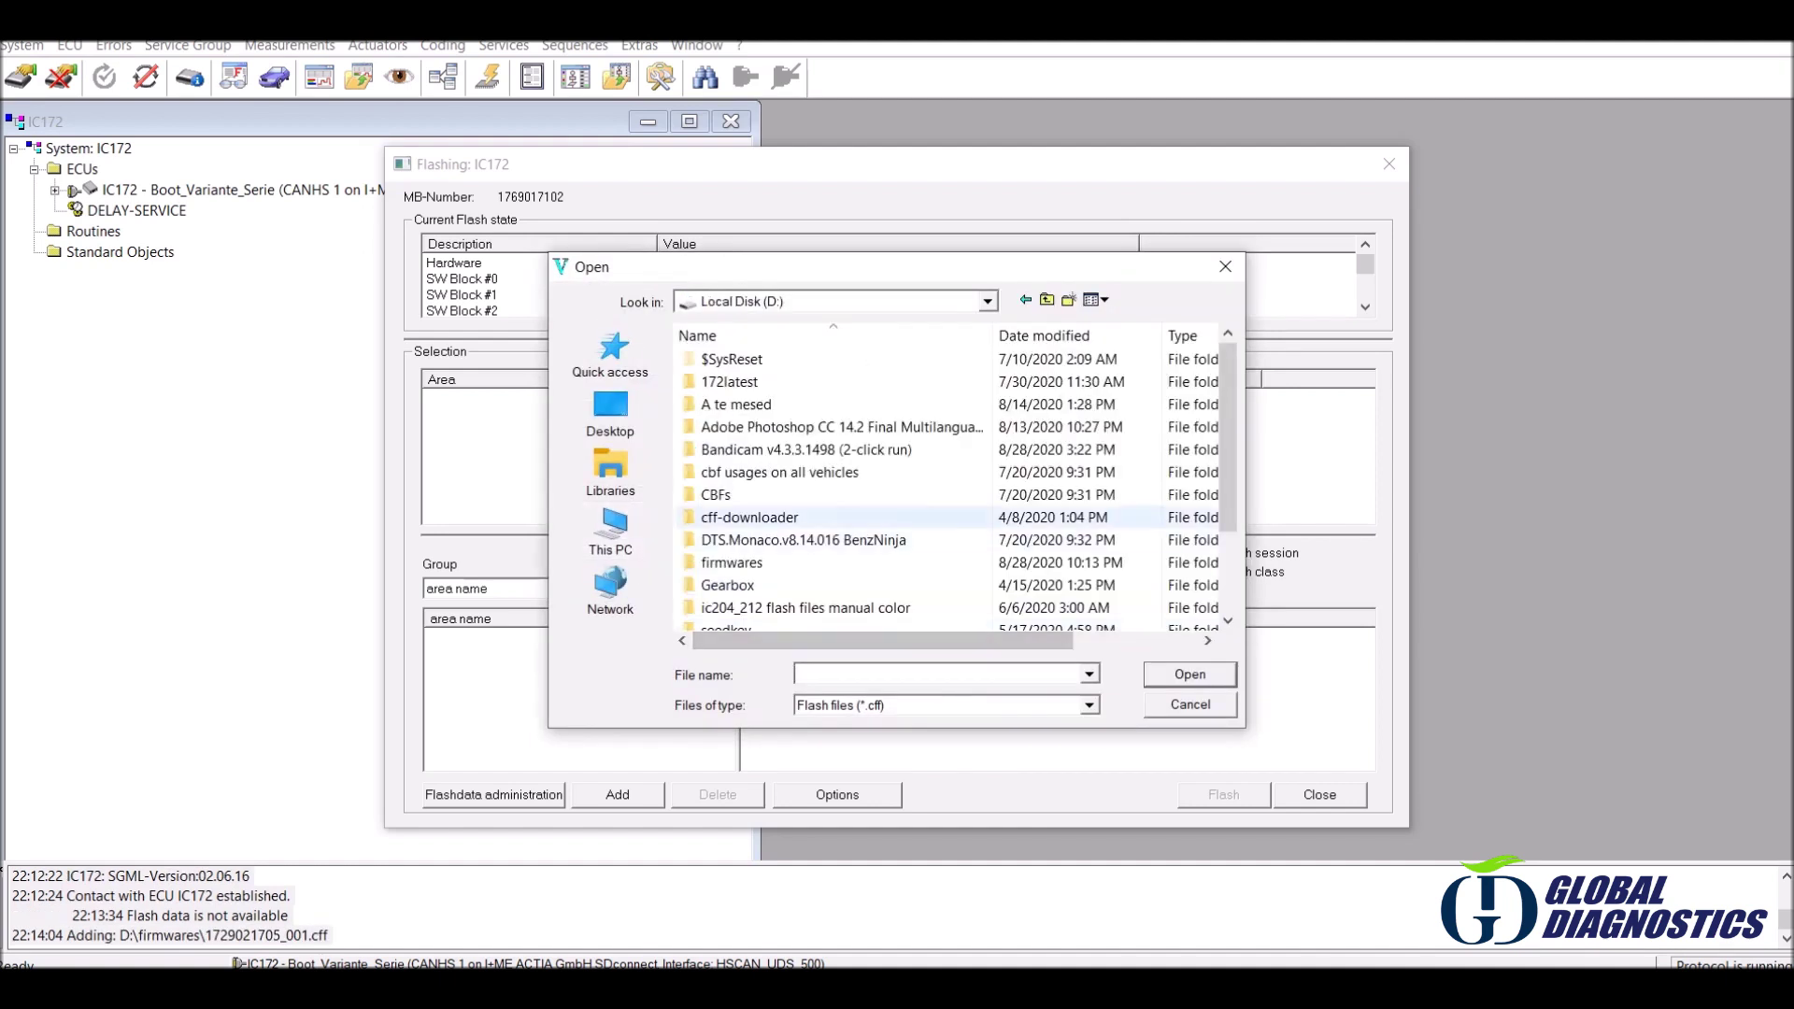
pyautogui.doubleClick(757, 518)
pyautogui.hotkey('ctrl', 'a')
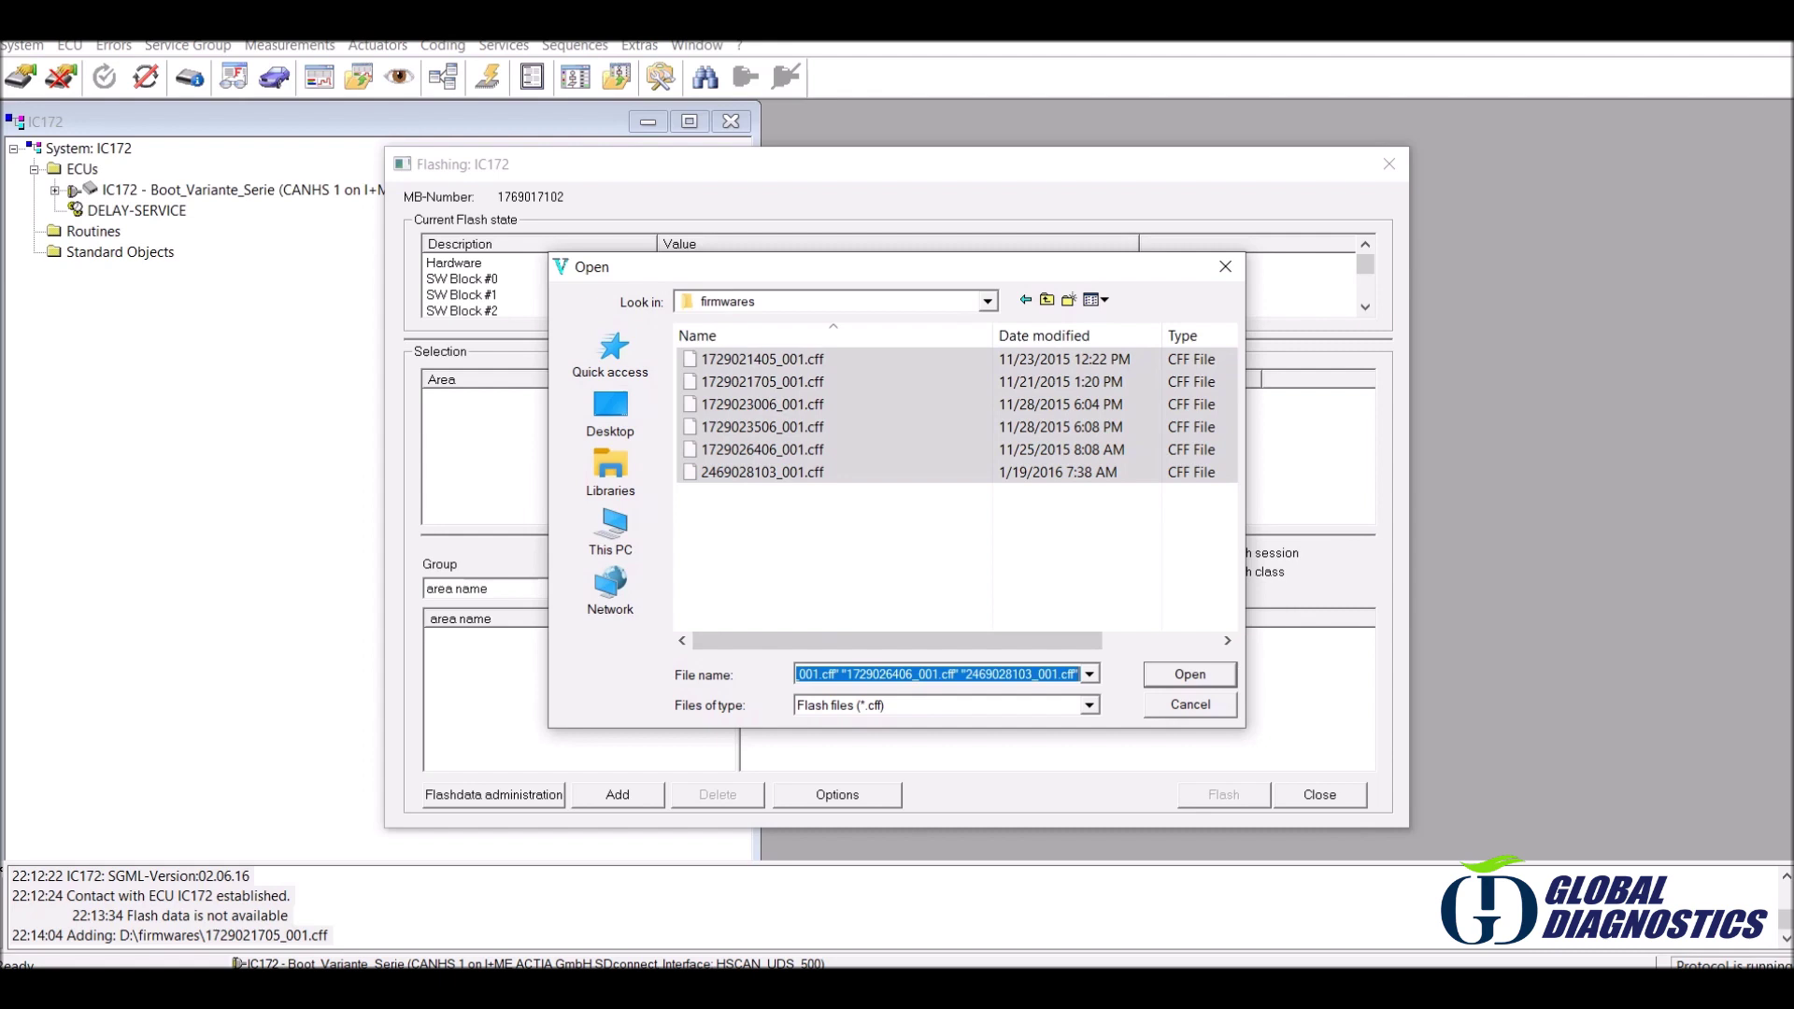
pyautogui.press('Return')
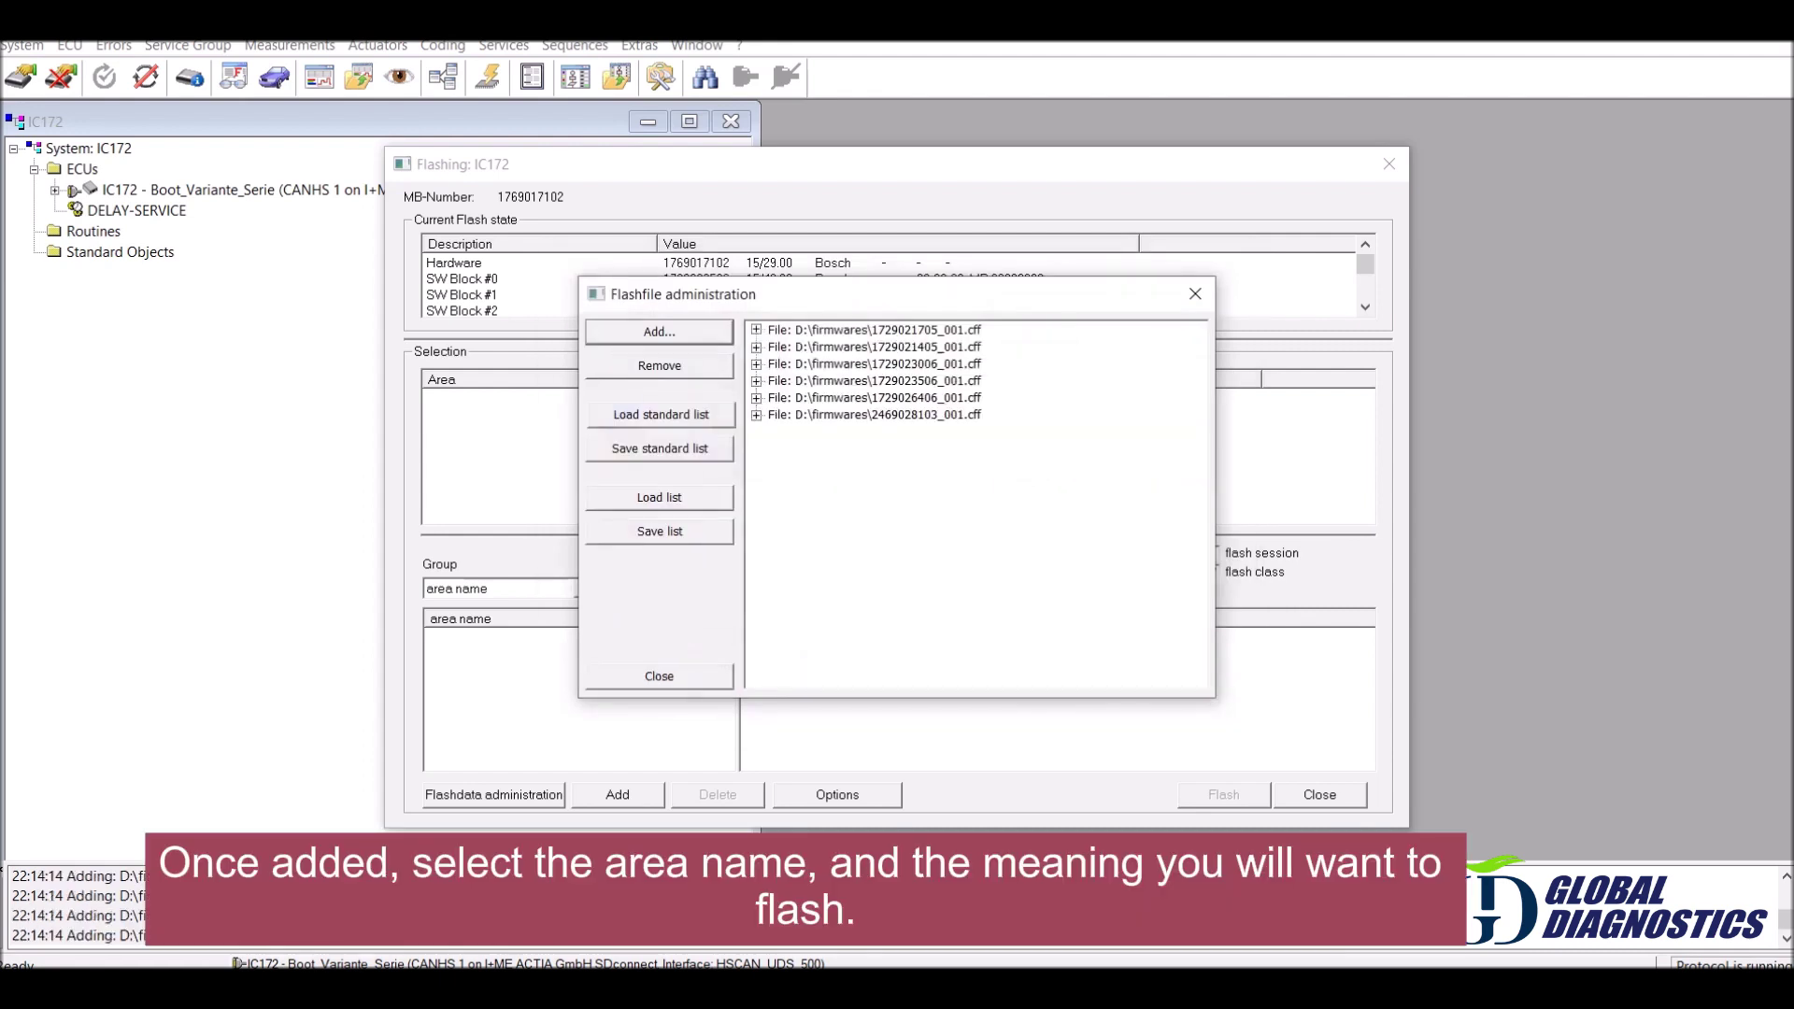
pyautogui.click(659, 676)
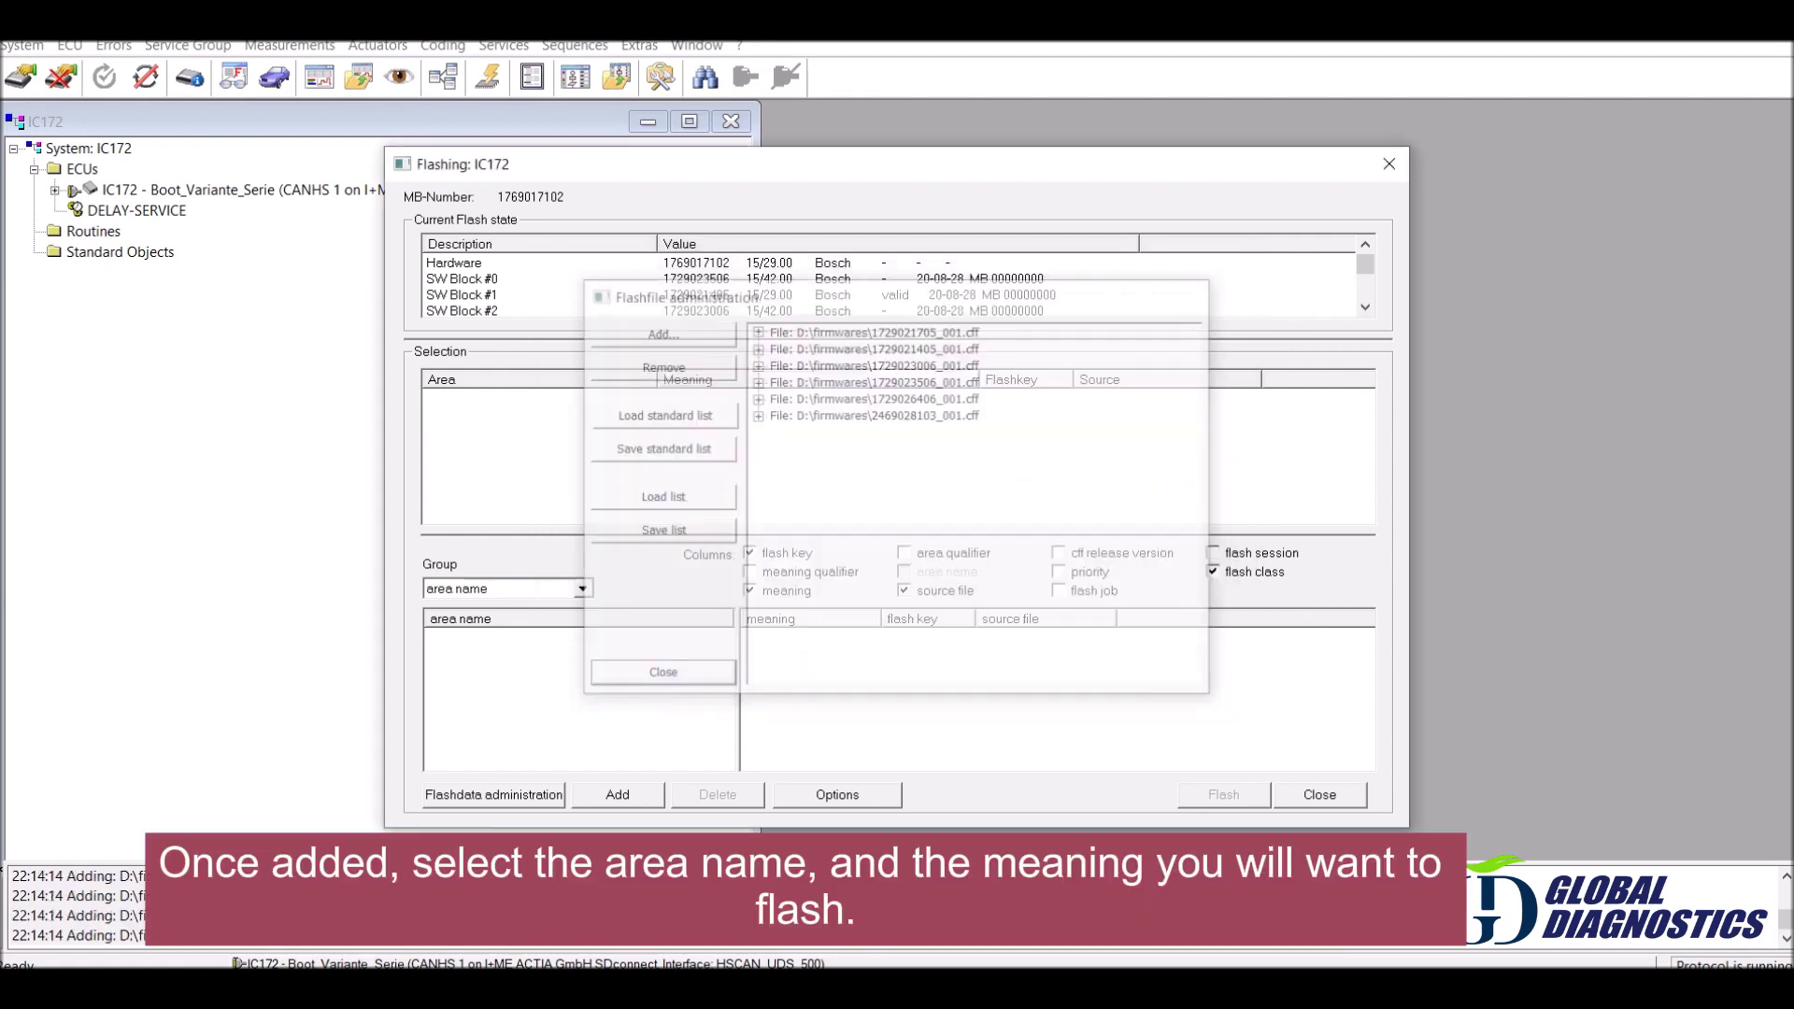
pyautogui.click(578, 637)
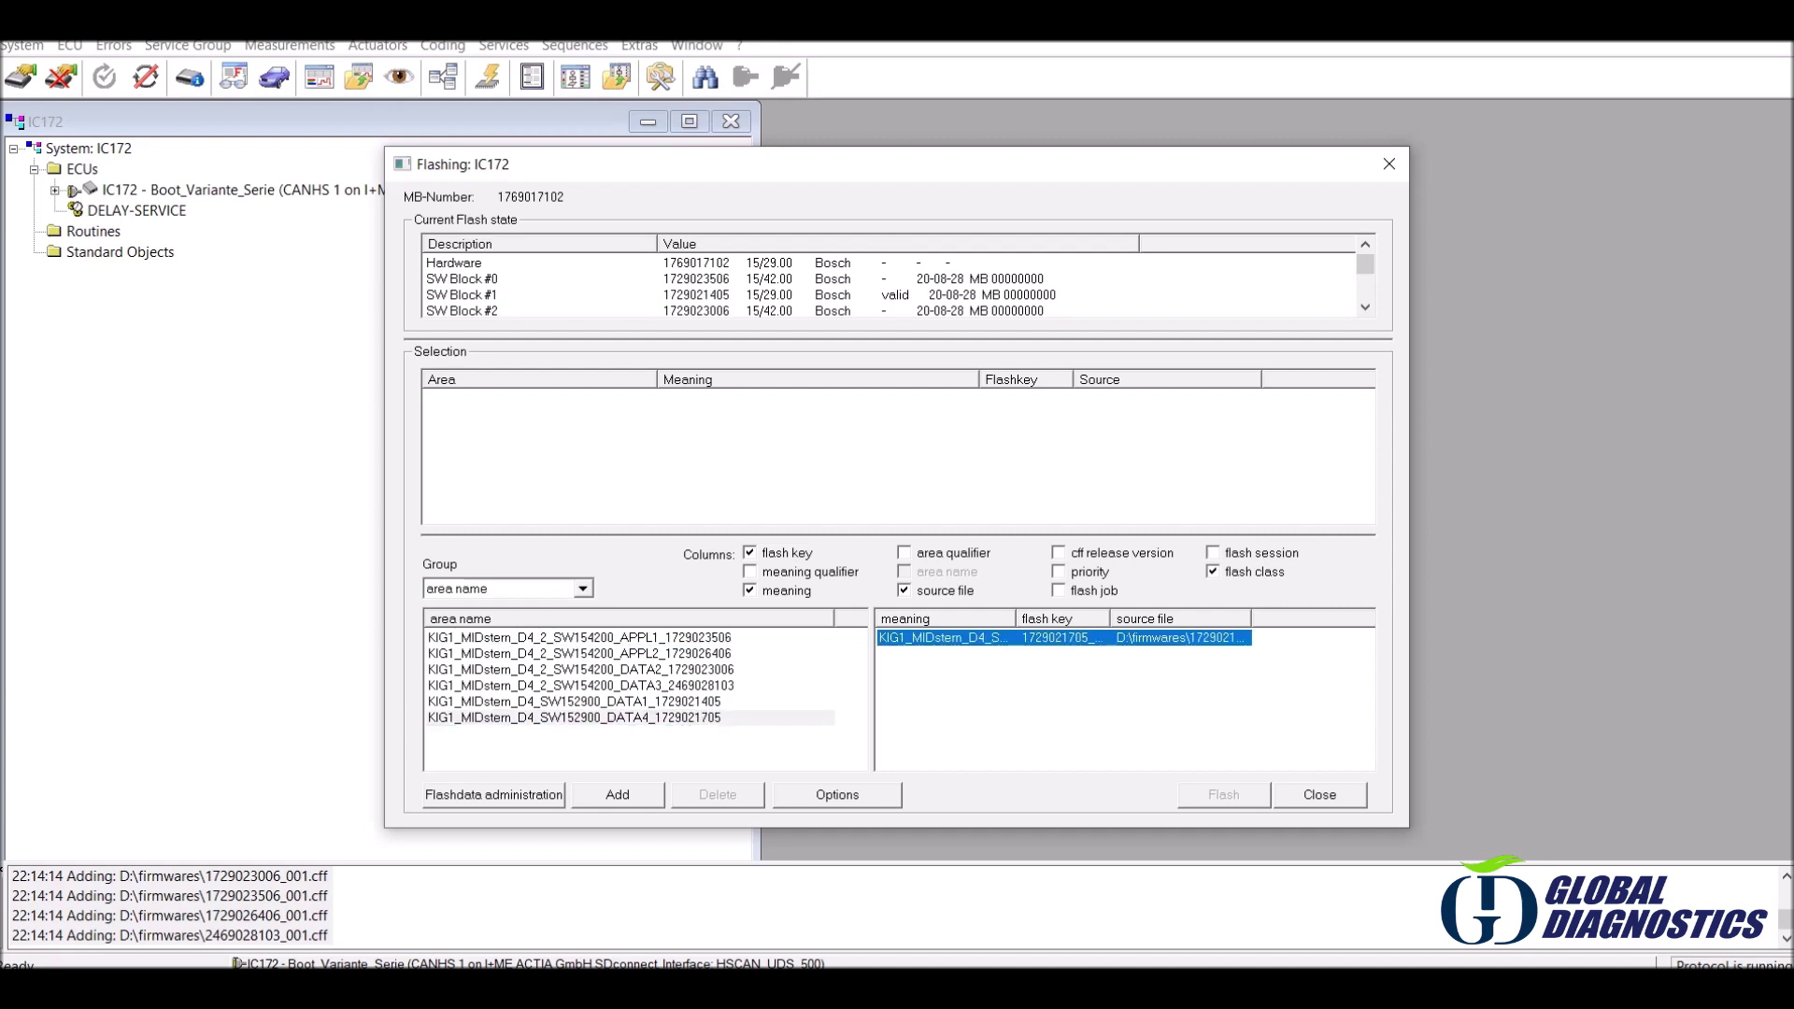
pyautogui.click(617, 795)
pyautogui.click(574, 701)
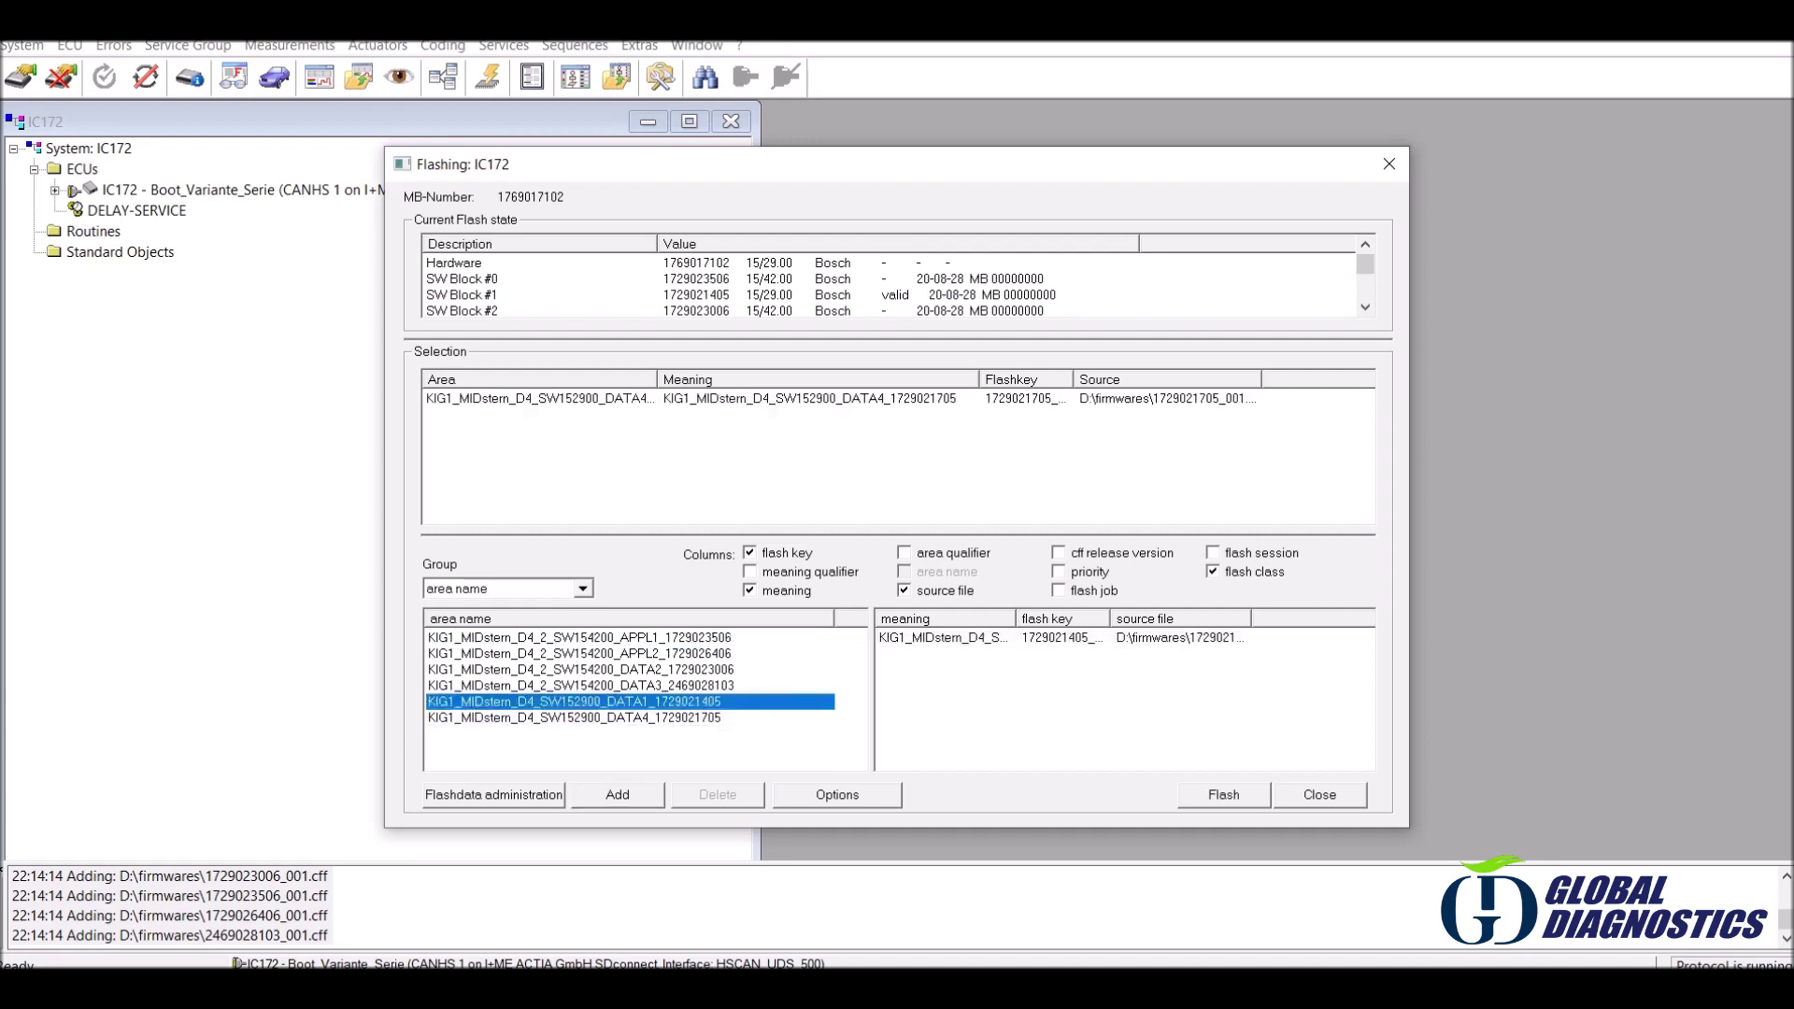
pyautogui.click(939, 638)
pyautogui.click(618, 795)
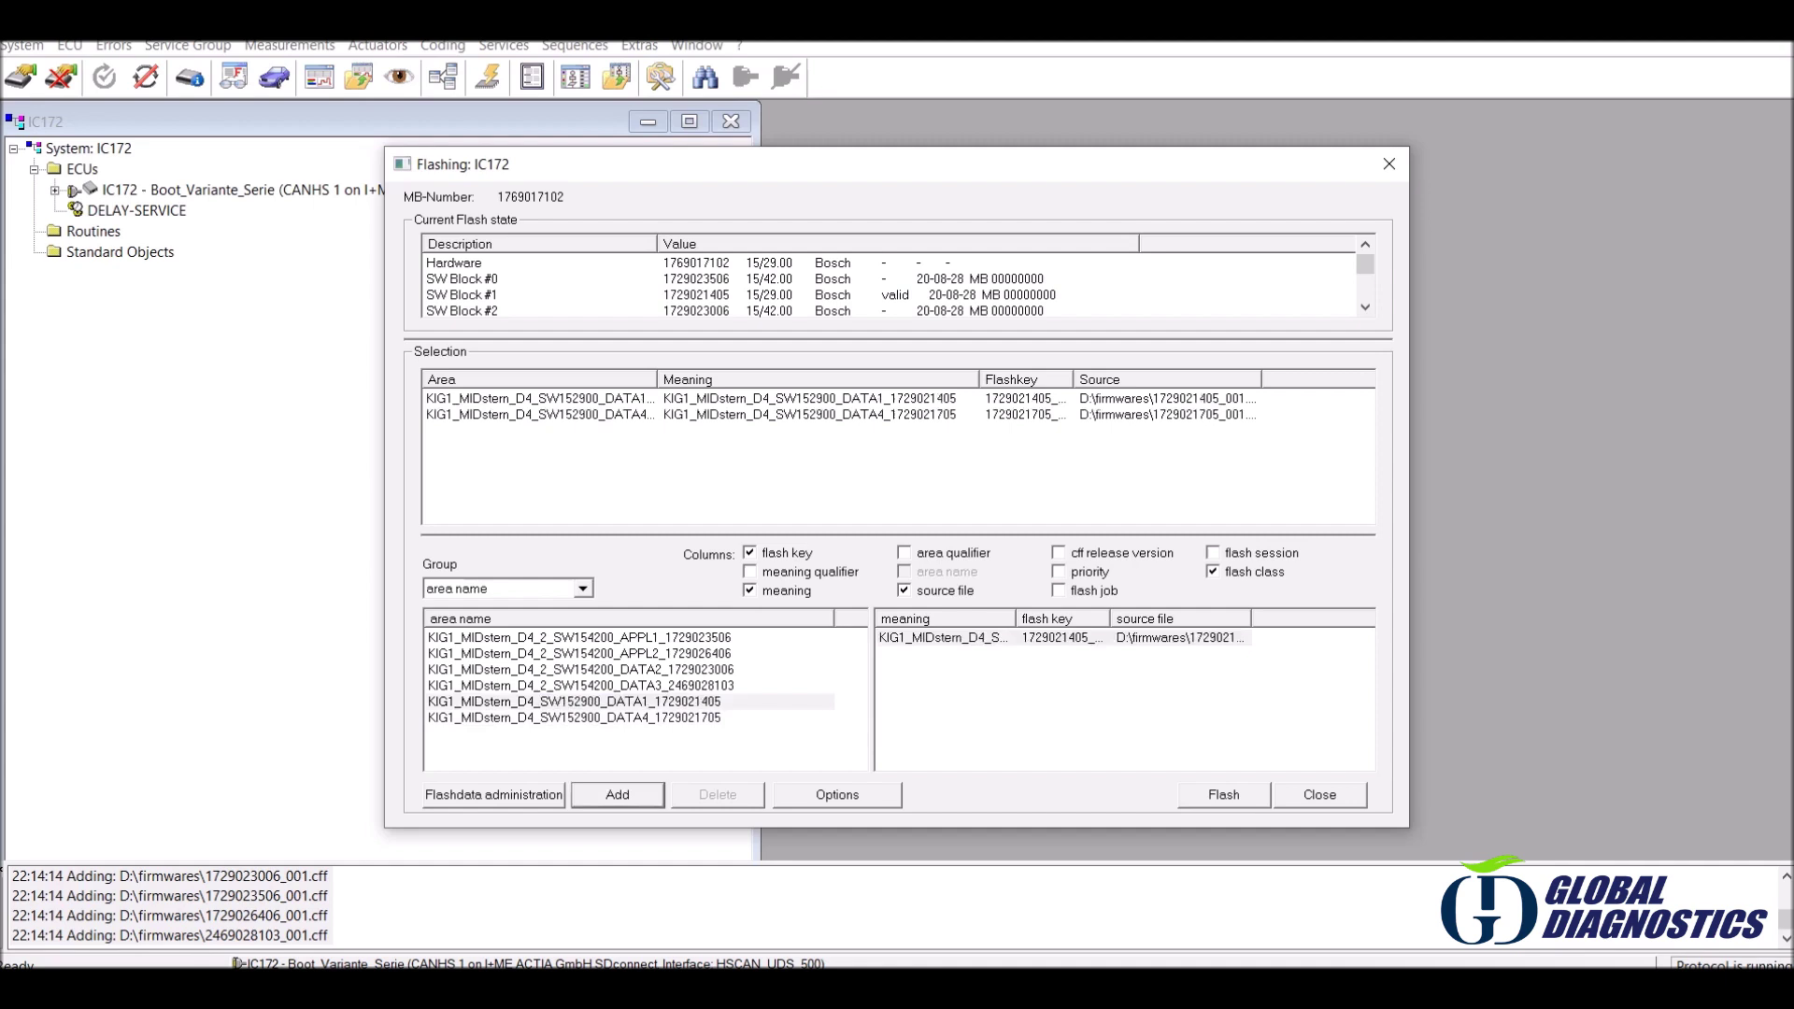
pyautogui.click(842, 398)
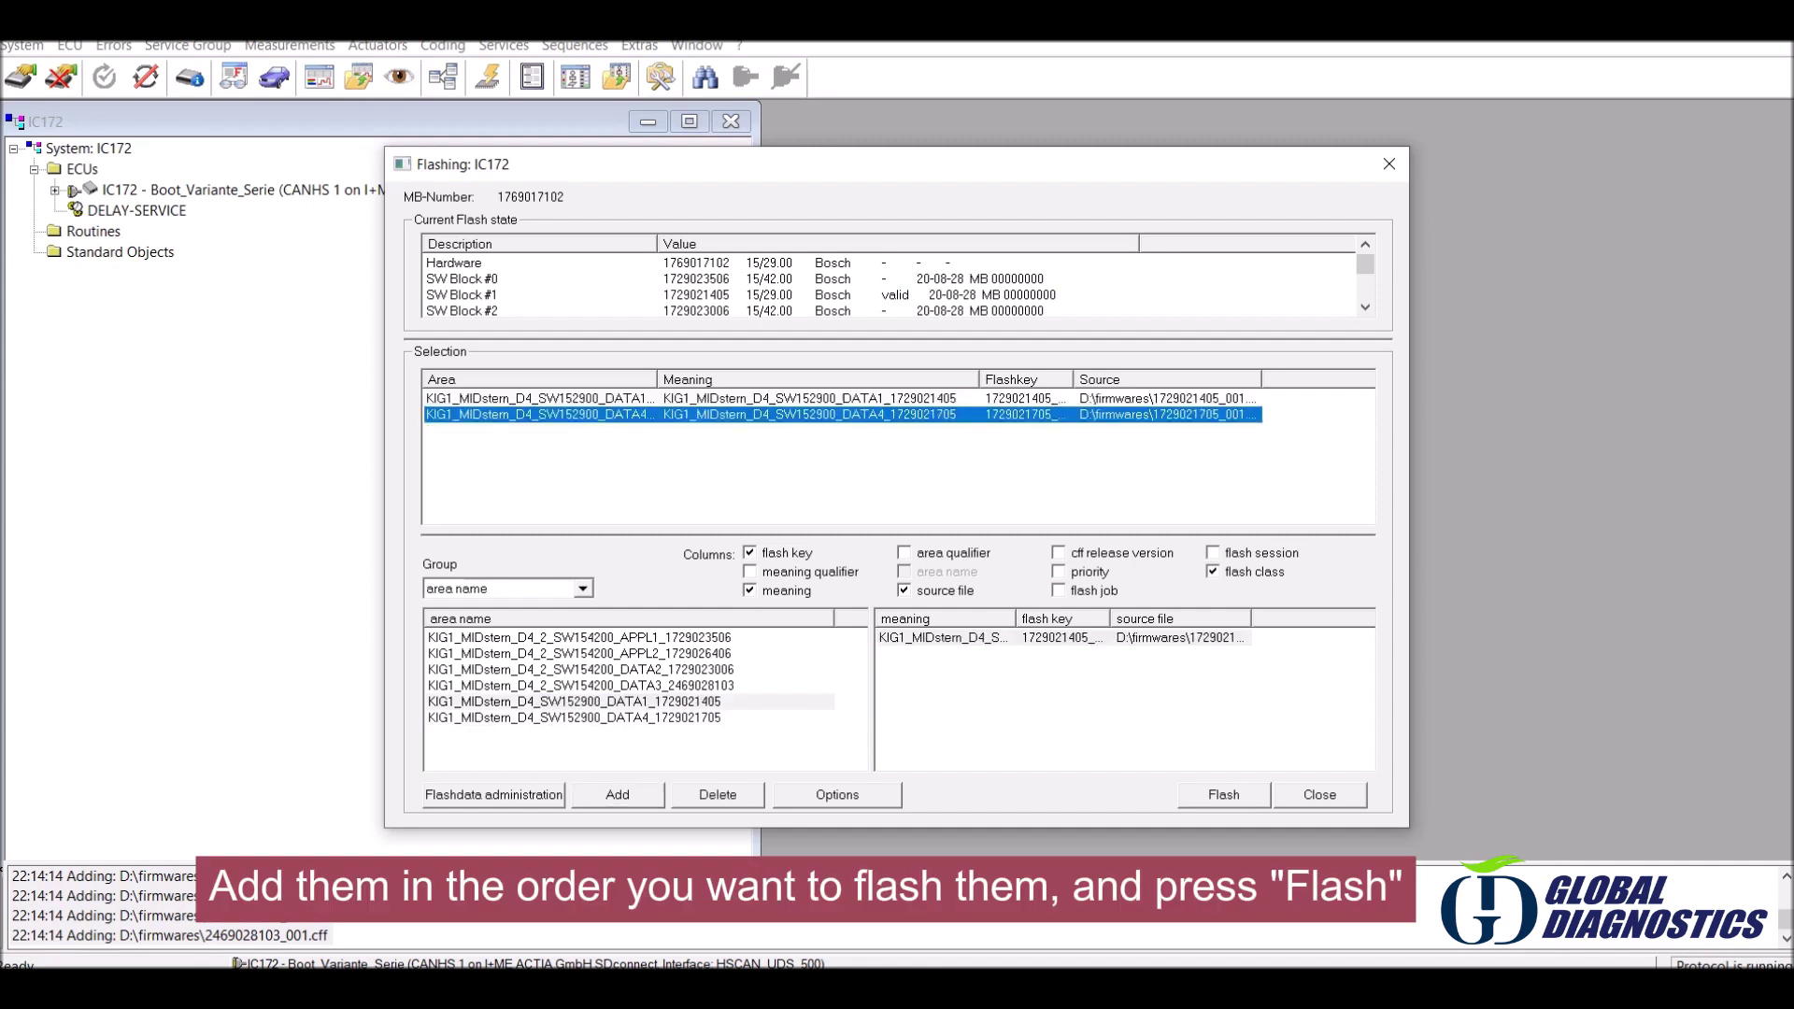
pyautogui.press('Up')
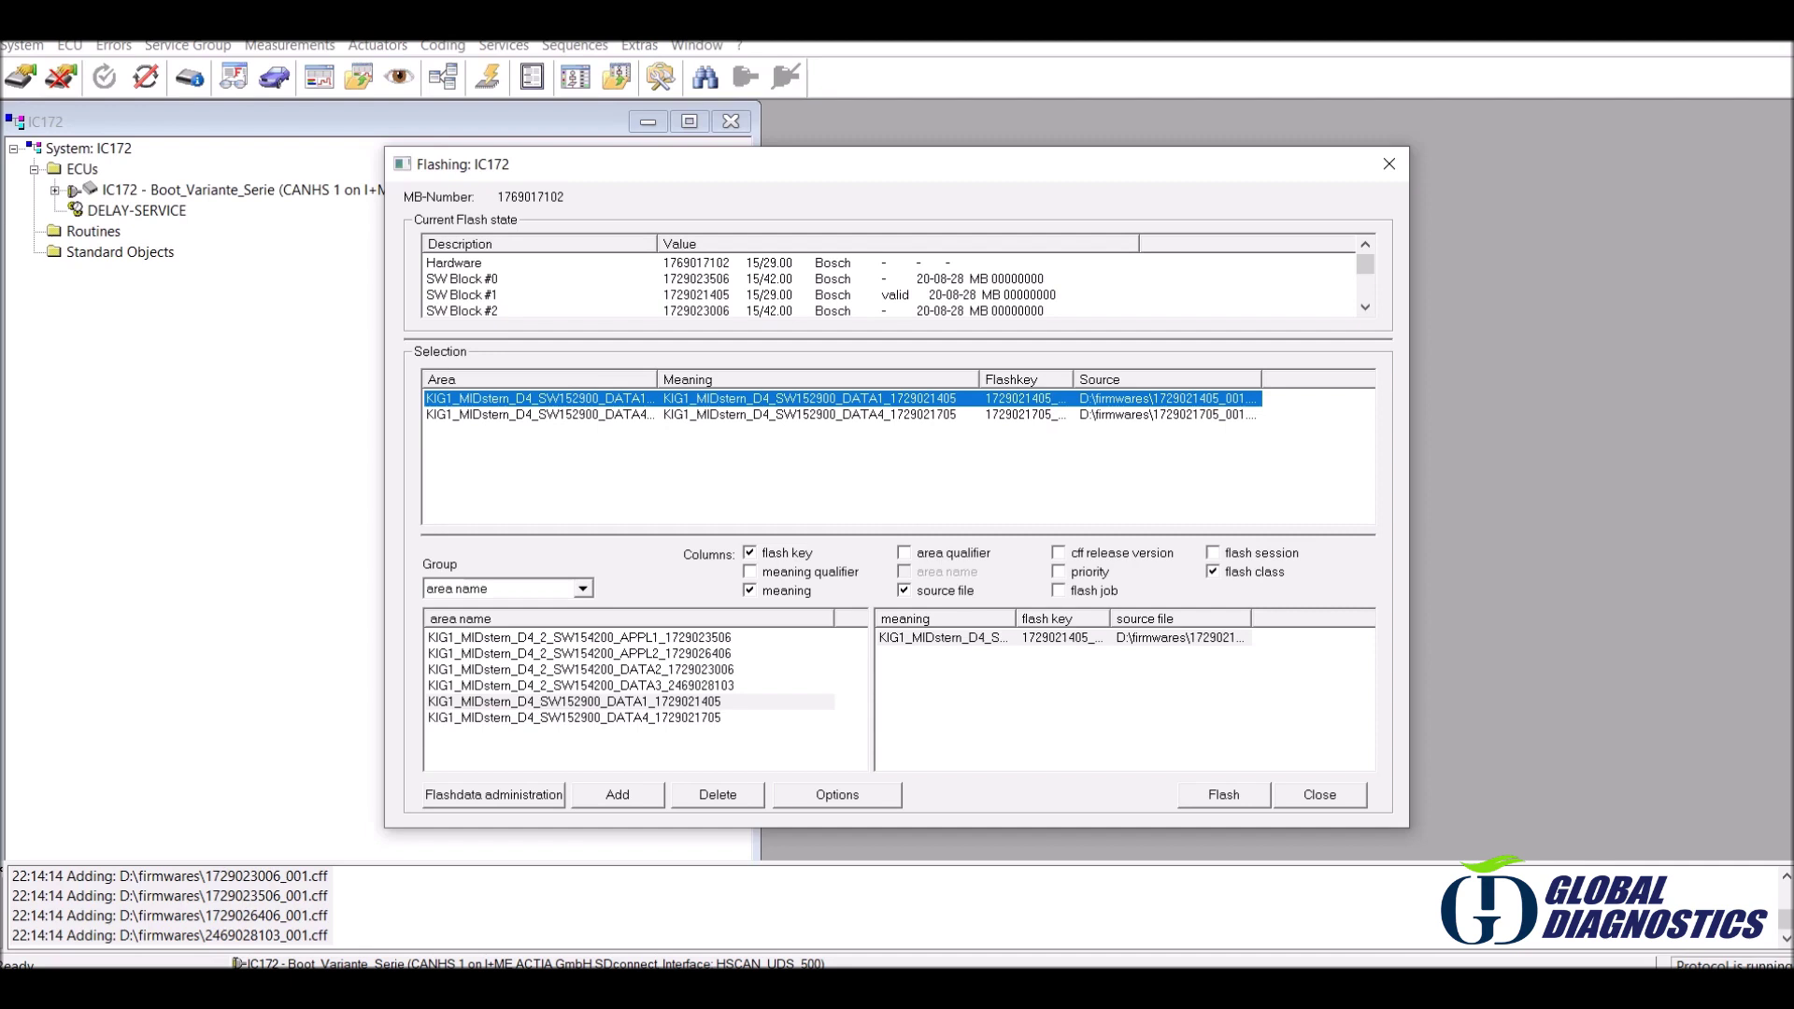
# - Start flashing the queued DATA1 and DATA4 areas onto IC172
pyautogui.press('Return')
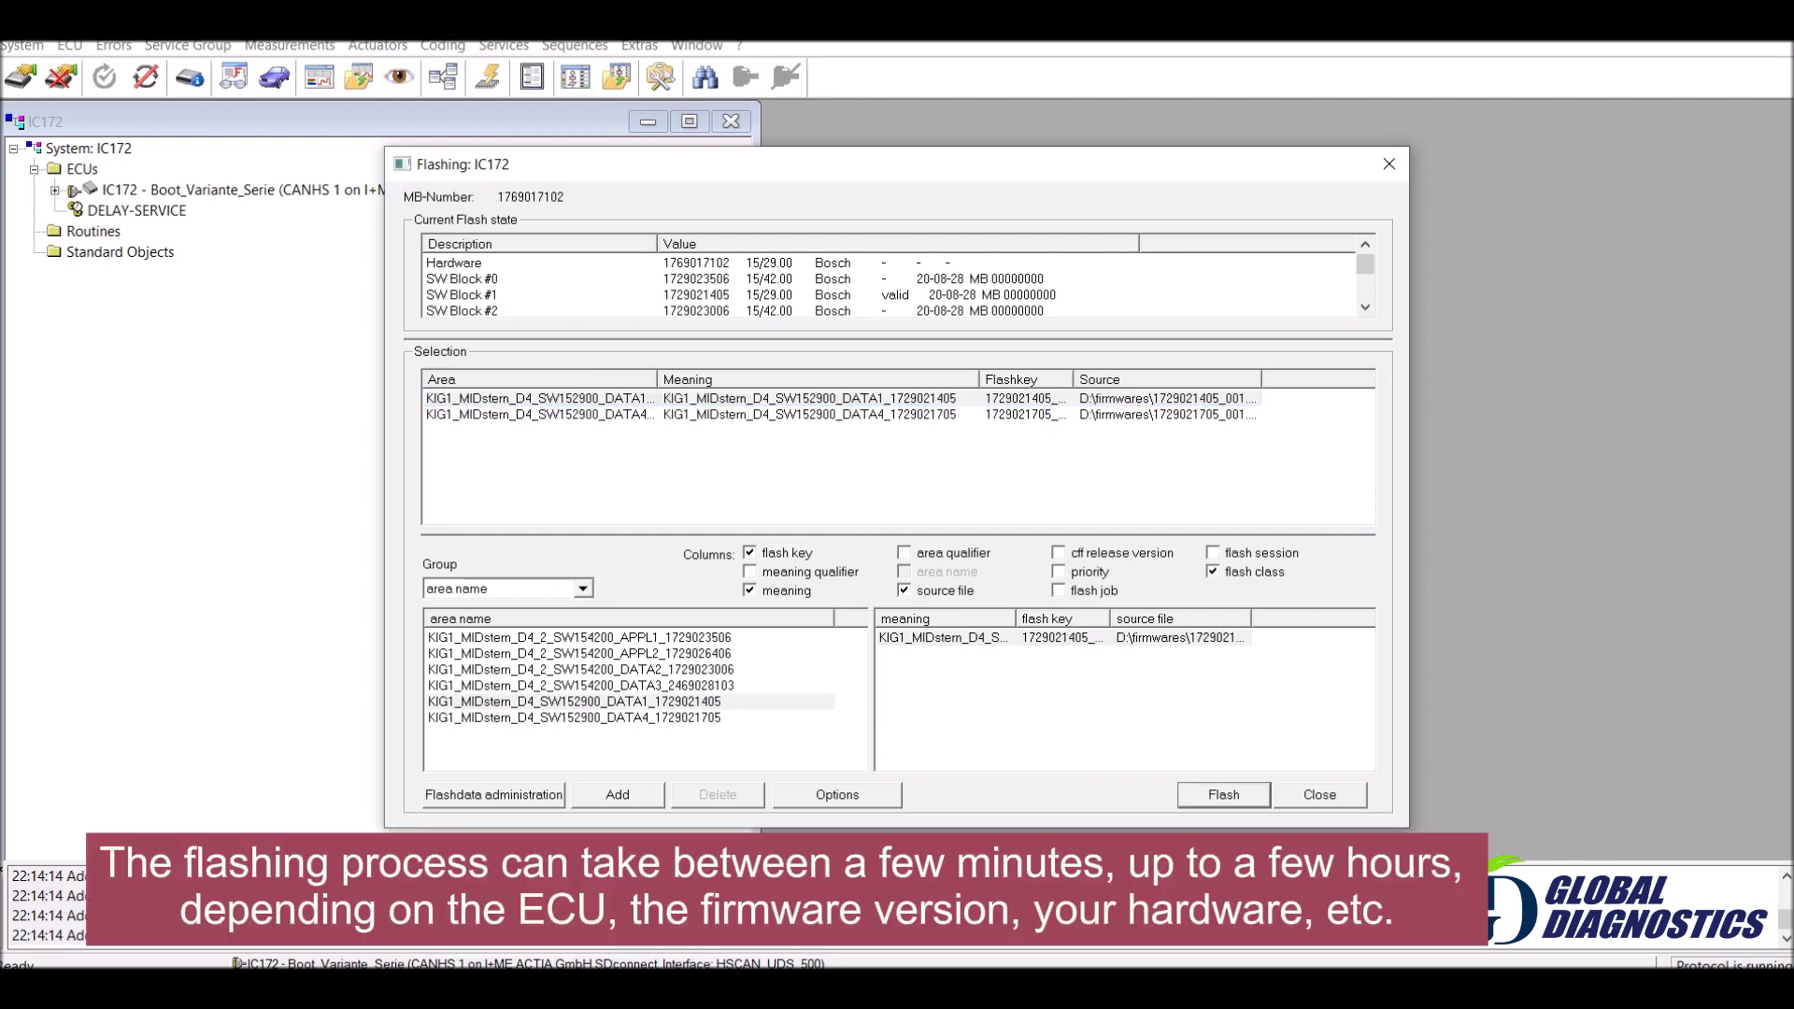